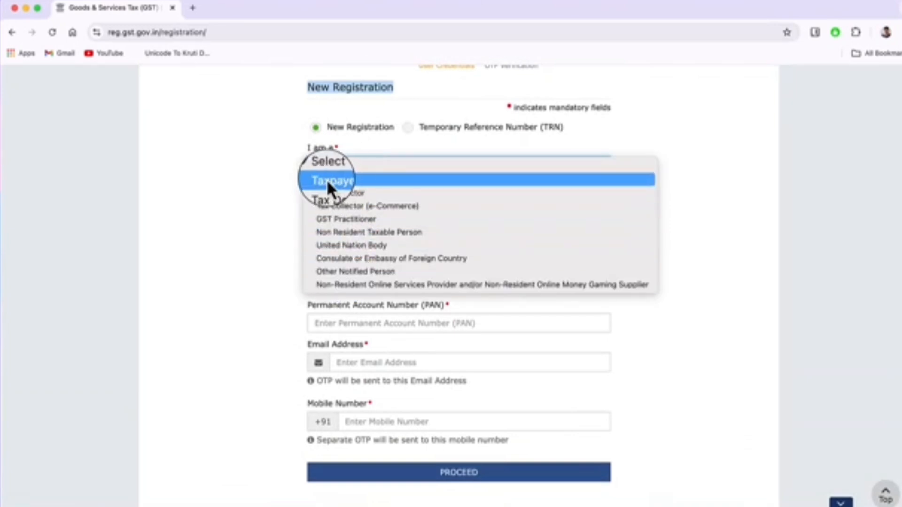
- Choose Taxpayer as the applicant type, and submit the mobile and email OTPs for verification
{"action": "left_click", "coordinate": [347, 180]}
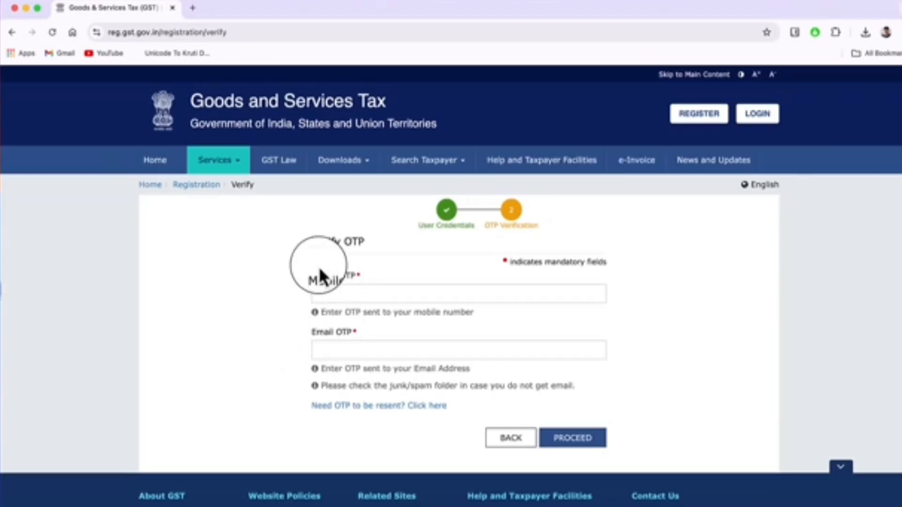
{"action": "left_click", "coordinate": [345, 348]}
{"action": "key", "text": "super+v"}
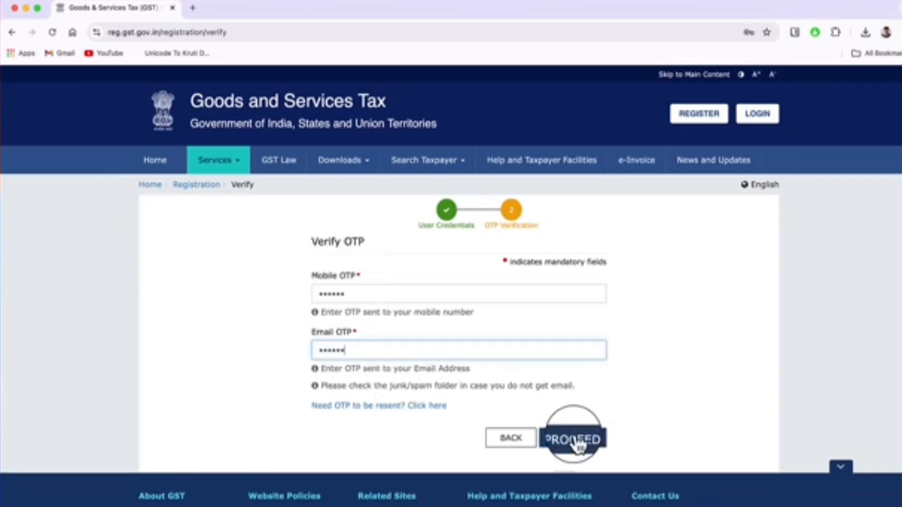
{"action": "left_click", "coordinate": [596, 447]}
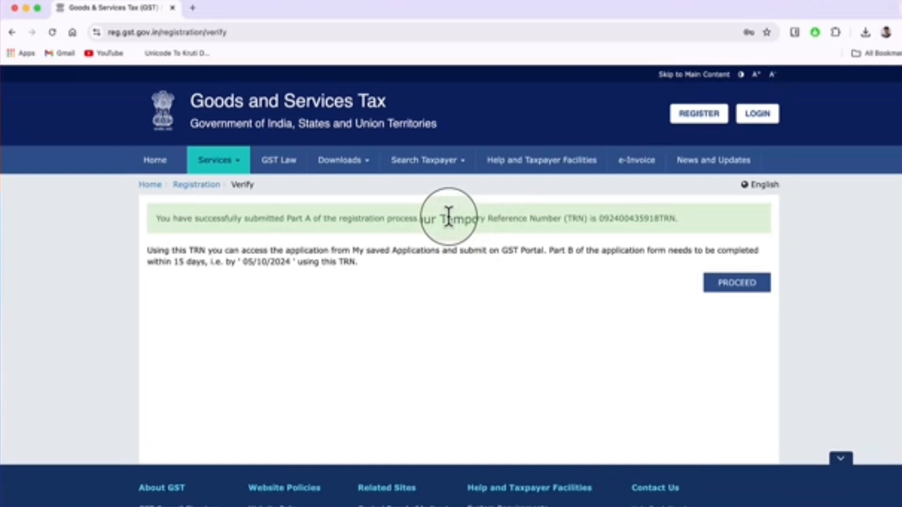
- Copy the issued Temporary Reference Number and submit it with the CAPTCHA characters to resume the registration
{"action": "left_click_drag", "start_coordinate": [447, 218], "coordinate": [675, 217]}
{"action": "key", "text": "super+c"}
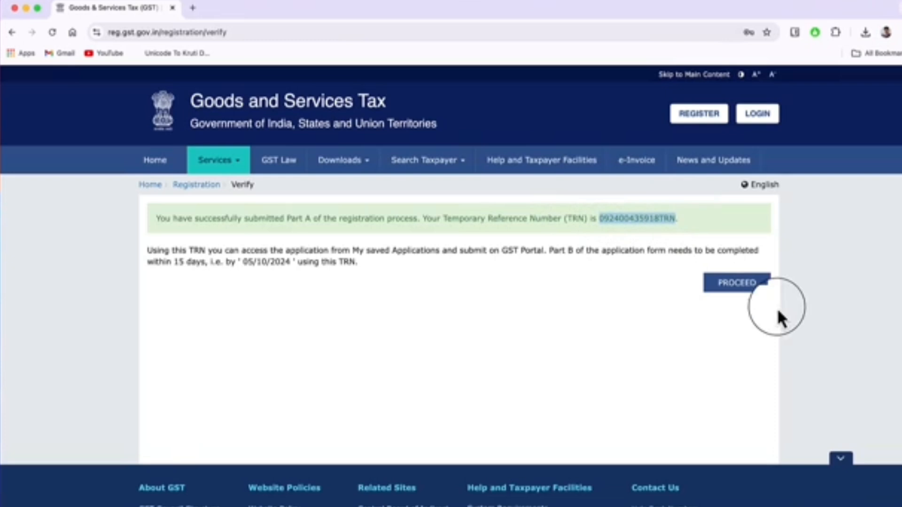
{"action": "left_click", "coordinate": [730, 286]}
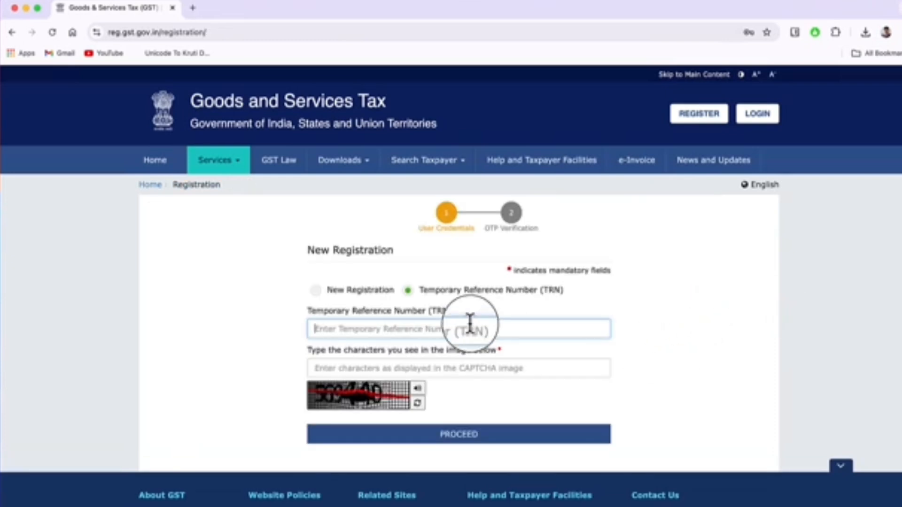
{"action": "left_click", "coordinate": [366, 332]}
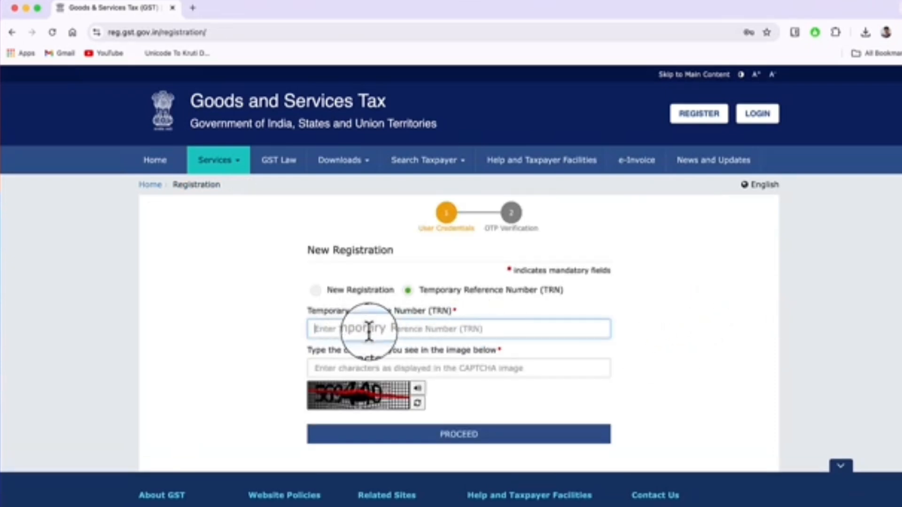
{"action": "key", "text": "super+v"}
{"action": "left_click", "coordinate": [338, 365]}
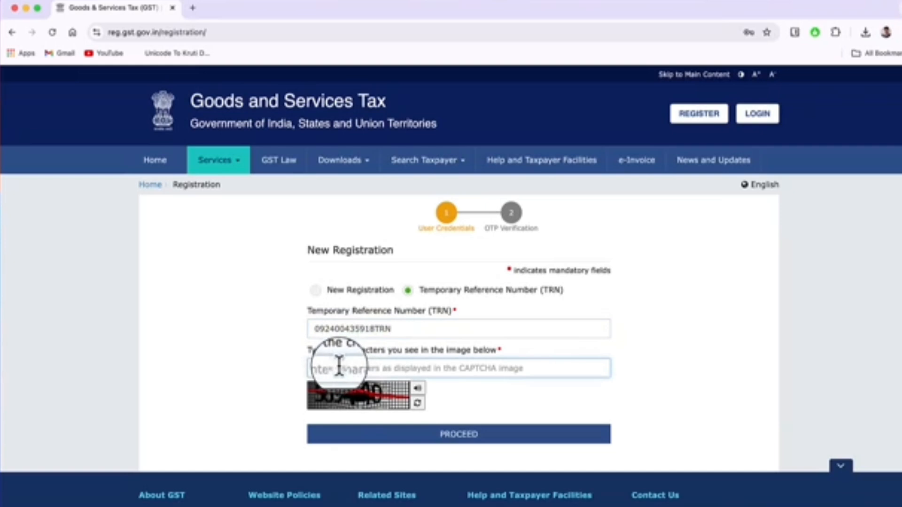
{"action": "left_click", "coordinate": [476, 445]}
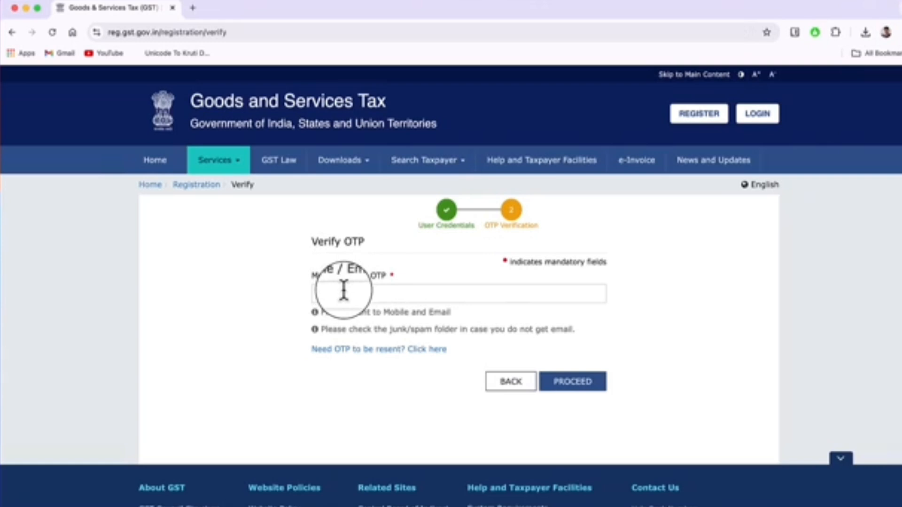
- Submit the mobile/email OTP and open the draft GST REG-01 application for editing
{"action": "left_click", "coordinate": [577, 393]}
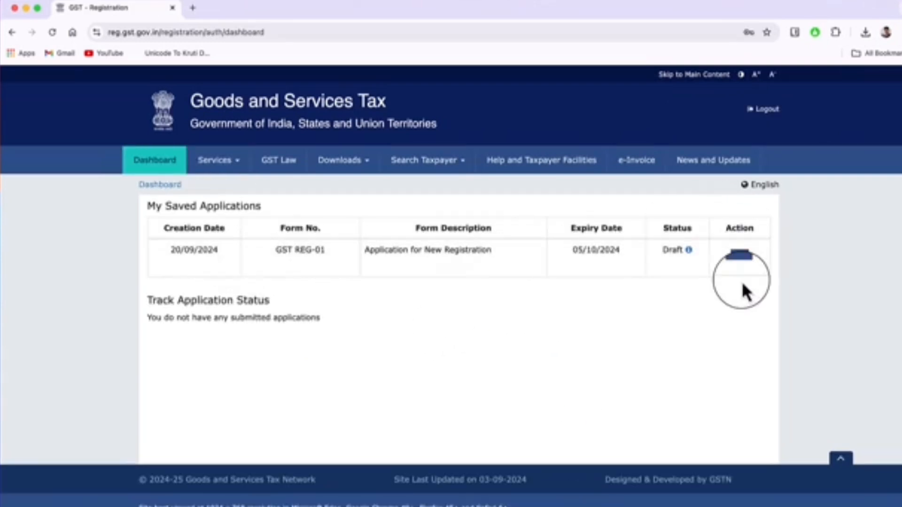
{"action": "left_click", "coordinate": [741, 263]}
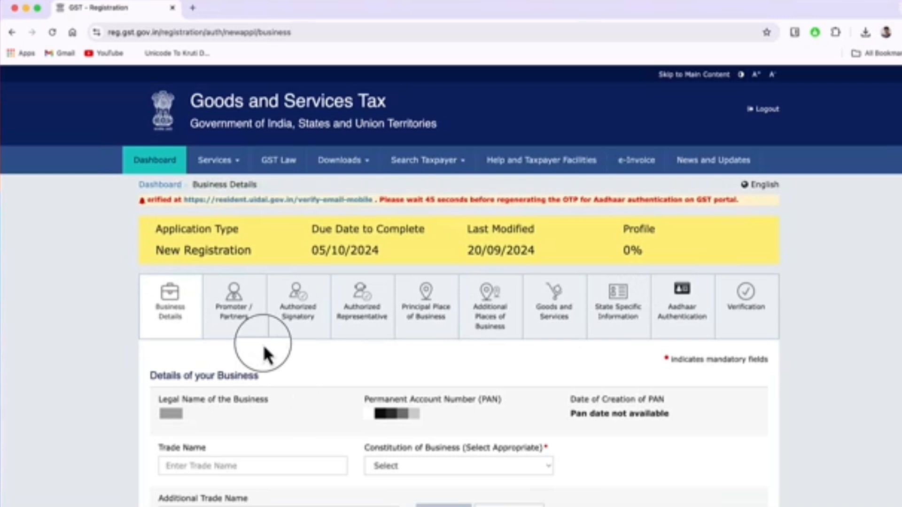
- Fill in the trade name and set the constitution of business to Proprietorship
{"action": "scroll", "coordinate": [174, 246], "scroll_direction": "down", "scroll_amount": 4}
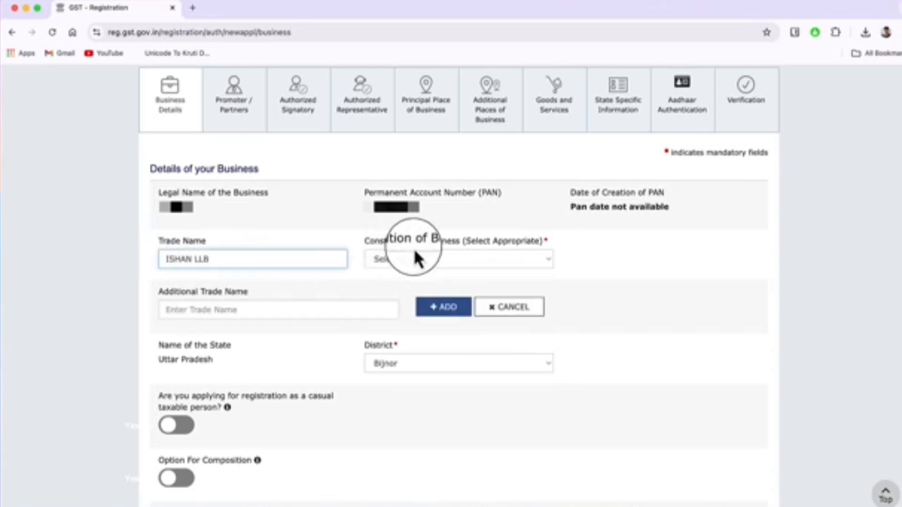
{"action": "left_click", "coordinate": [422, 257]}
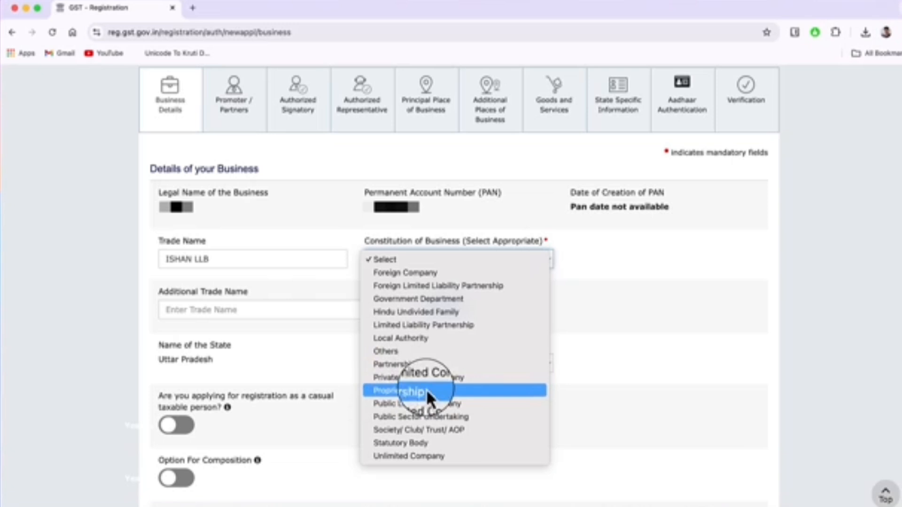
{"action": "left_click", "coordinate": [394, 390]}
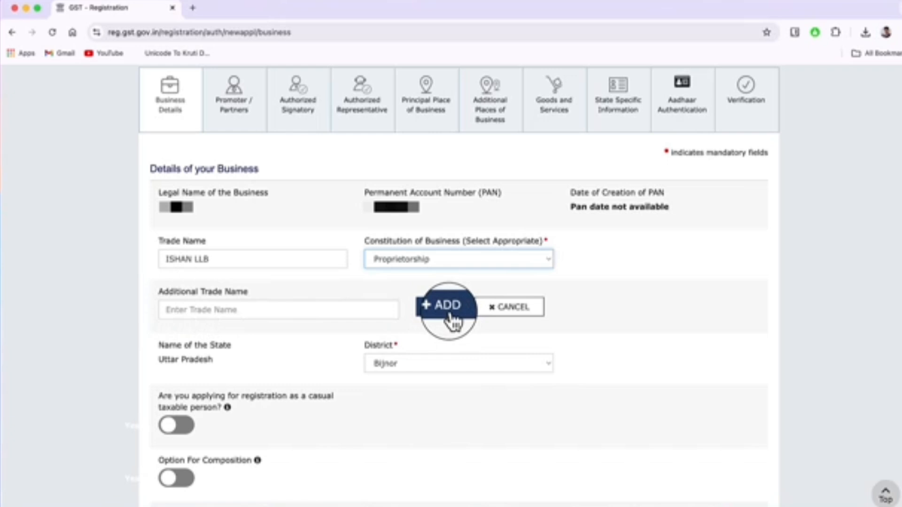
- Set the reason to obtain registration to Voluntary Basis and the date of commencement of business to 05/09/2024
{"action": "scroll", "coordinate": [240, 179], "scroll_direction": "down", "scroll_amount": 7}
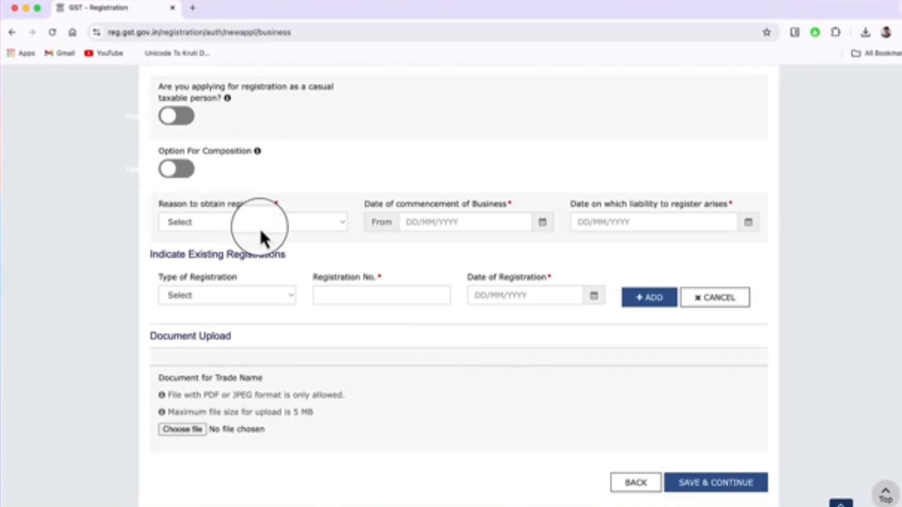
{"action": "left_click", "coordinate": [238, 225]}
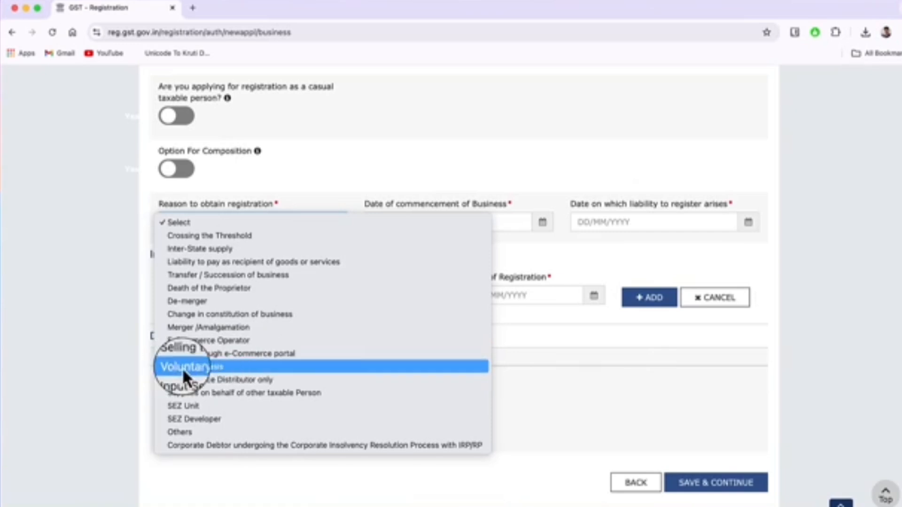
{"action": "left_click", "coordinate": [209, 367]}
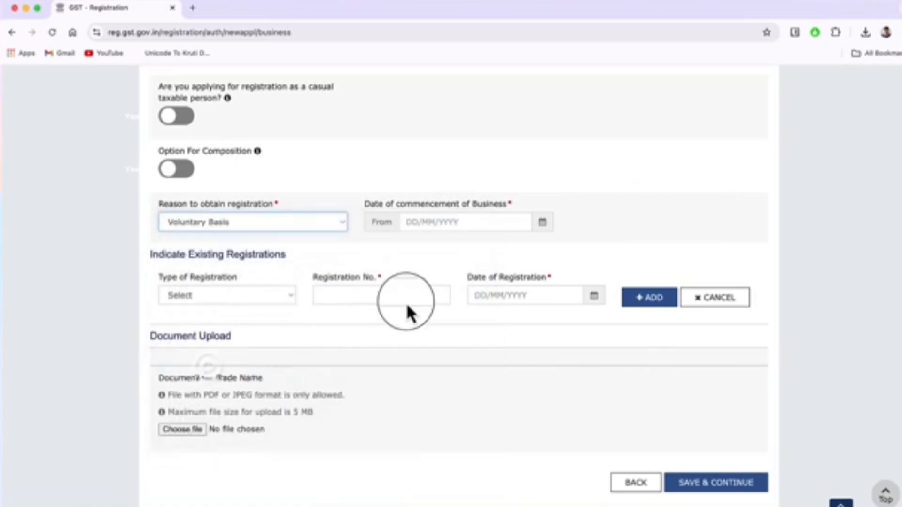
{"action": "left_click", "coordinate": [541, 222]}
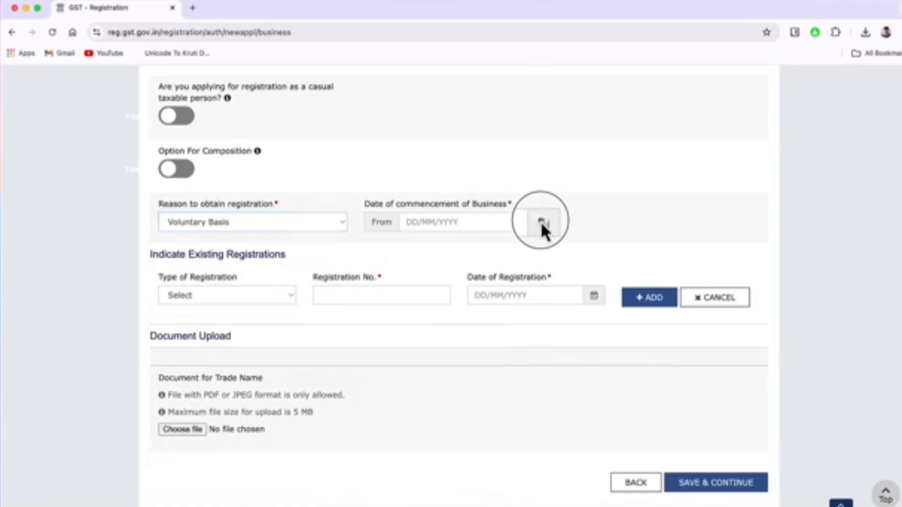
{"action": "left_click", "coordinate": [481, 266]}
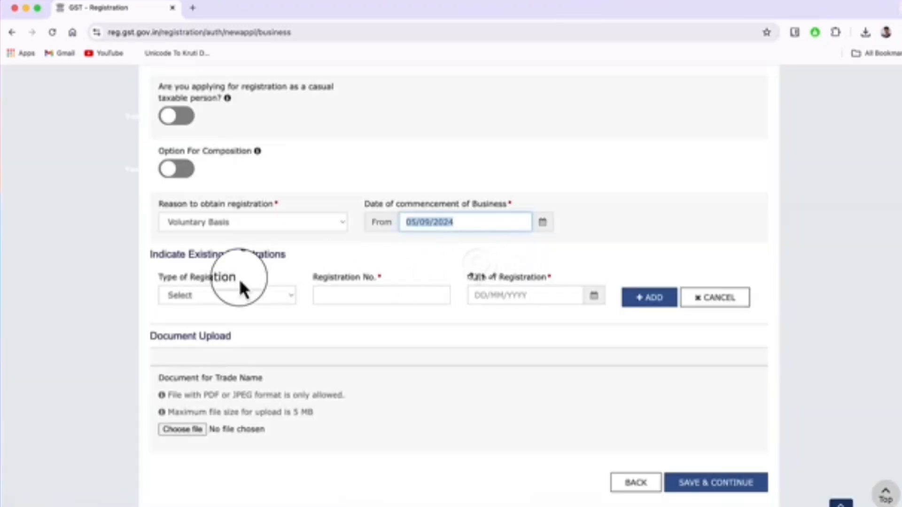
- Review the existing registration types without choosing one, and save the business details
{"action": "left_click", "coordinate": [270, 297]}
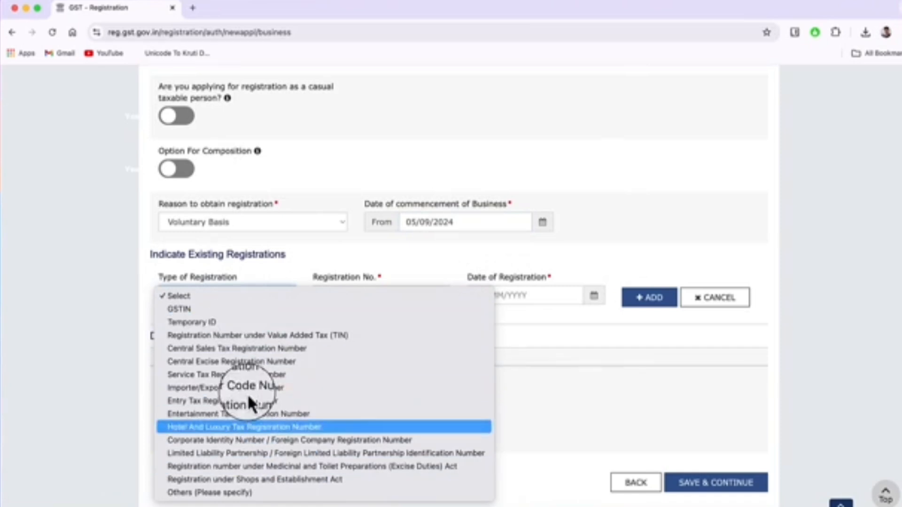
{"action": "left_click", "coordinate": [336, 281]}
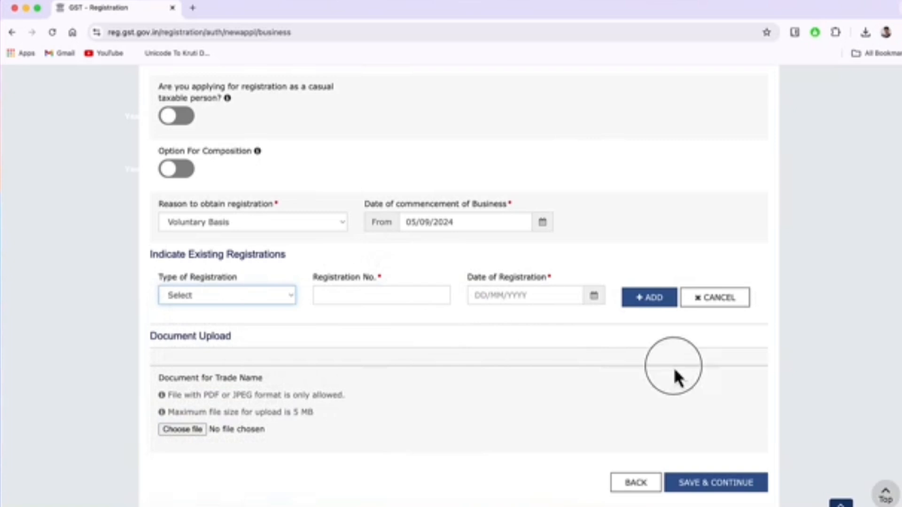
{"action": "left_click", "coordinate": [703, 483]}
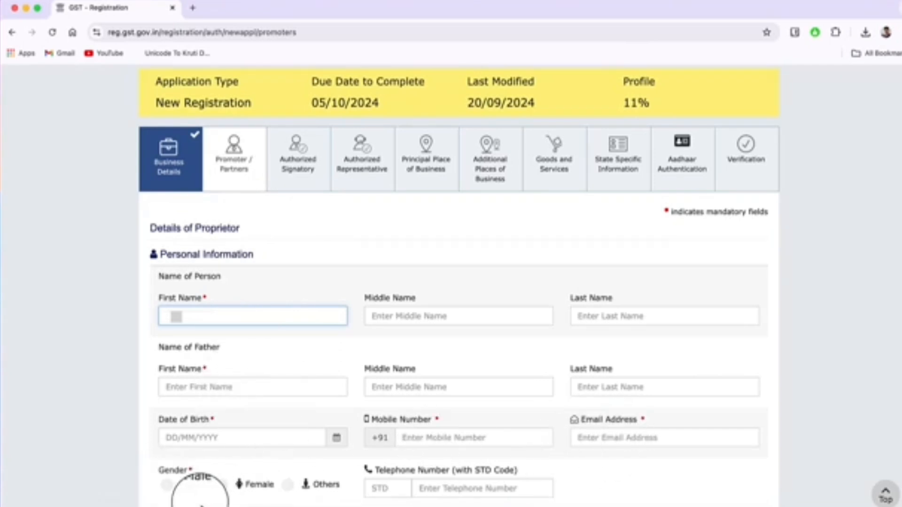
- Enter Proprietor as the designation in the proprietor's identity information
{"action": "scroll", "coordinate": [177, 89], "scroll_direction": "down", "scroll_amount": 10}
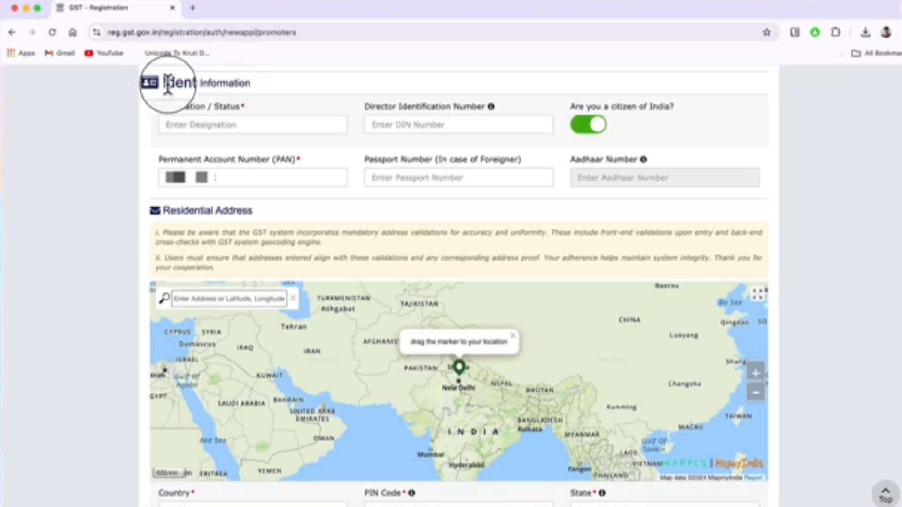
{"action": "left_click", "coordinate": [209, 125]}
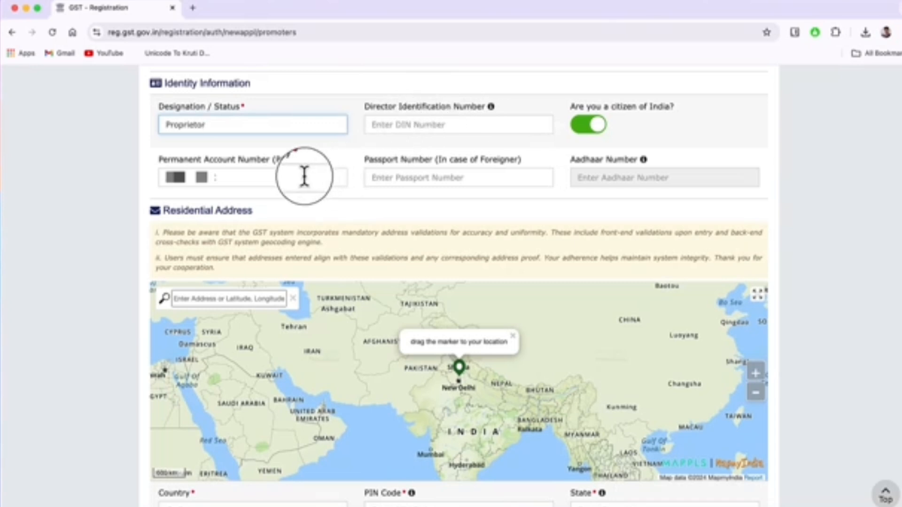
- Find the proprietor's town on the residential address map, move the marker to the residence location and confirm it
{"action": "scroll", "coordinate": [157, 227], "scroll_direction": "down", "scroll_amount": 3}
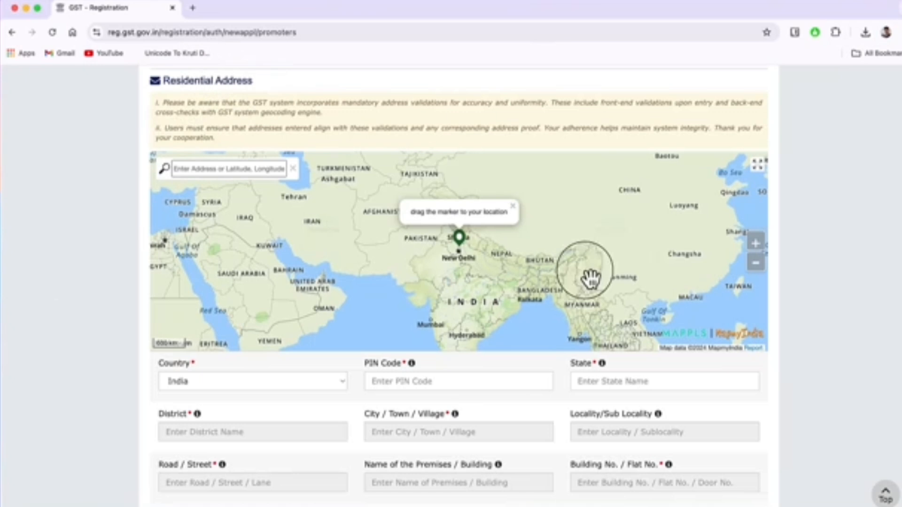
{"action": "left_click", "coordinate": [218, 169]}
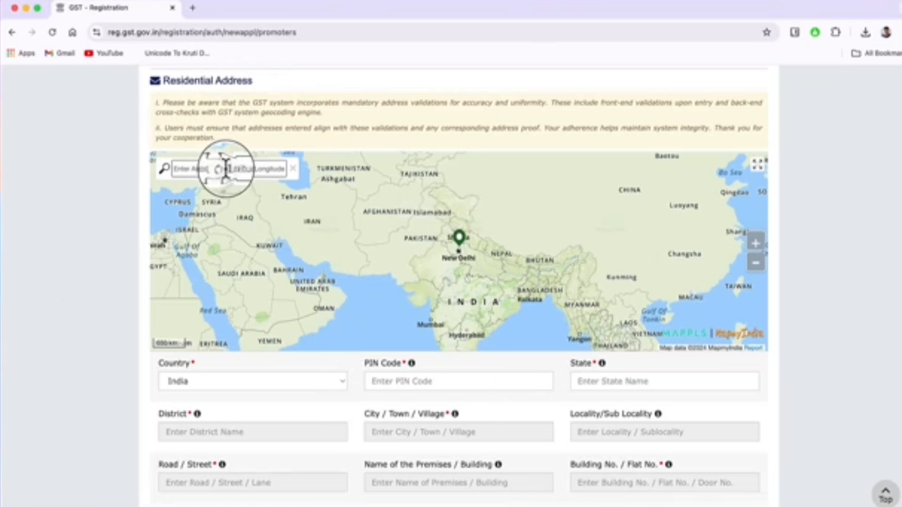
{"action": "type", "text": "kiratpur"}
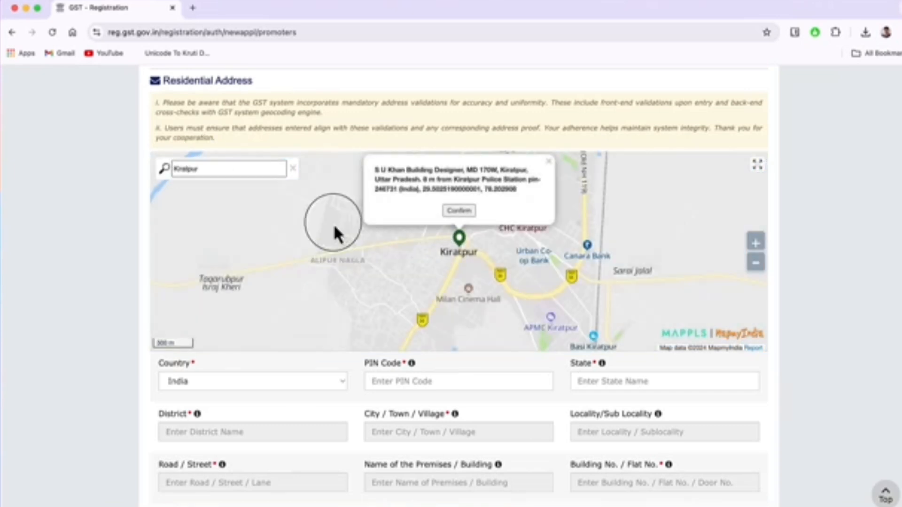
{"action": "mouse_move", "coordinate": [456, 235]}
{"action": "left_mouse_down"}
{"action": "mouse_move", "coordinate": [425, 228]}
{"action": "mouse_move", "coordinate": [372, 236]}
{"action": "mouse_move", "coordinate": [409, 237]}
{"action": "left_mouse_up"}
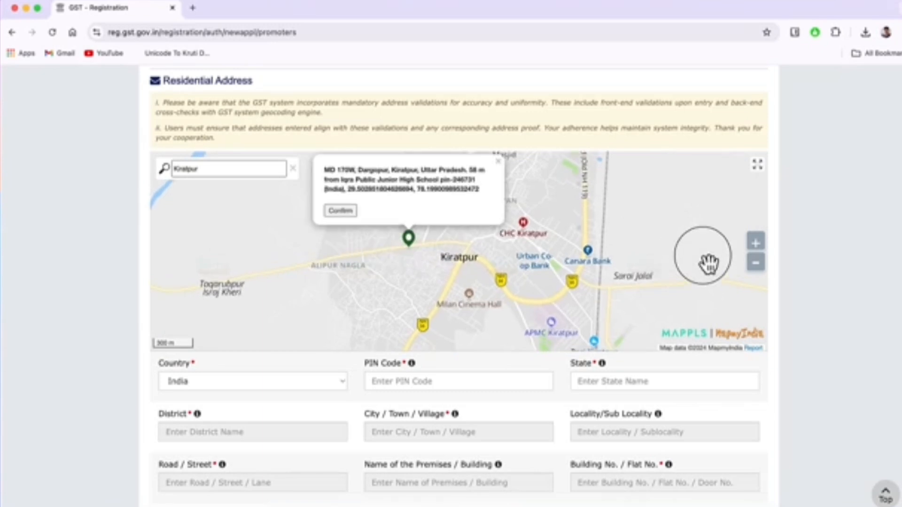
{"action": "left_click", "coordinate": [756, 243]}
{"action": "left_click", "coordinate": [756, 244]}
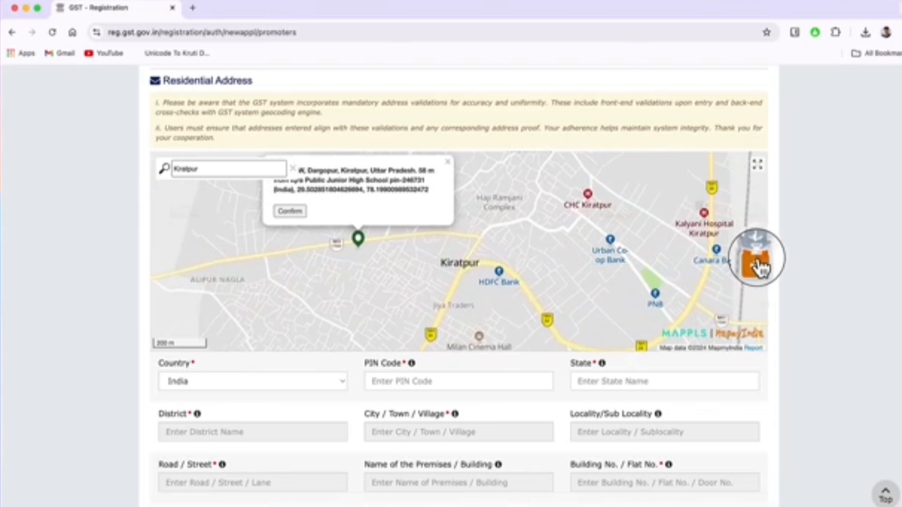
{"action": "left_click", "coordinate": [756, 242]}
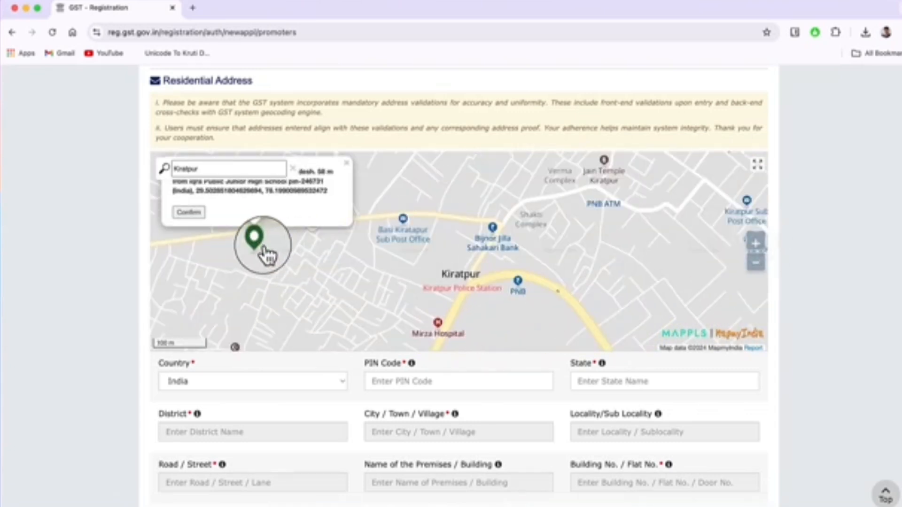
{"action": "mouse_move", "coordinate": [264, 251]}
{"action": "left_mouse_down"}
{"action": "mouse_move", "coordinate": [329, 249]}
{"action": "mouse_move", "coordinate": [390, 269]}
{"action": "mouse_move", "coordinate": [384, 264]}
{"action": "left_mouse_up"}
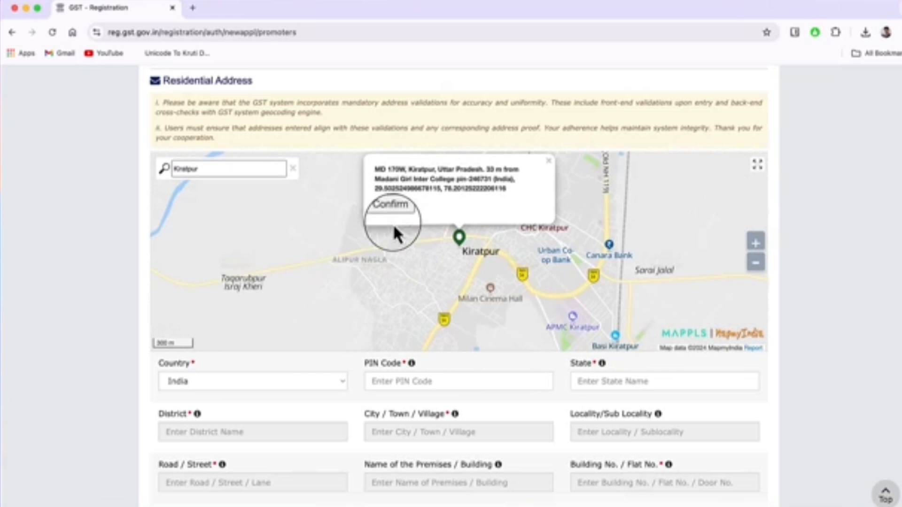
{"action": "left_click", "coordinate": [391, 210]}
- Upload the proprietor's photograph, and save the promoter details with the proprietor marked as also the authorized signatory
{"action": "scroll", "coordinate": [328, 414], "scroll_direction": "down", "scroll_amount": 5}
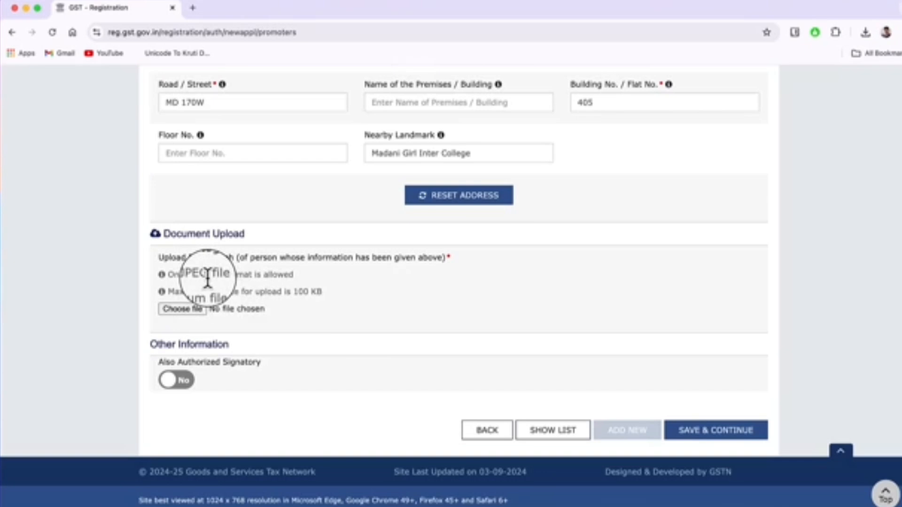
{"action": "left_click", "coordinate": [192, 309]}
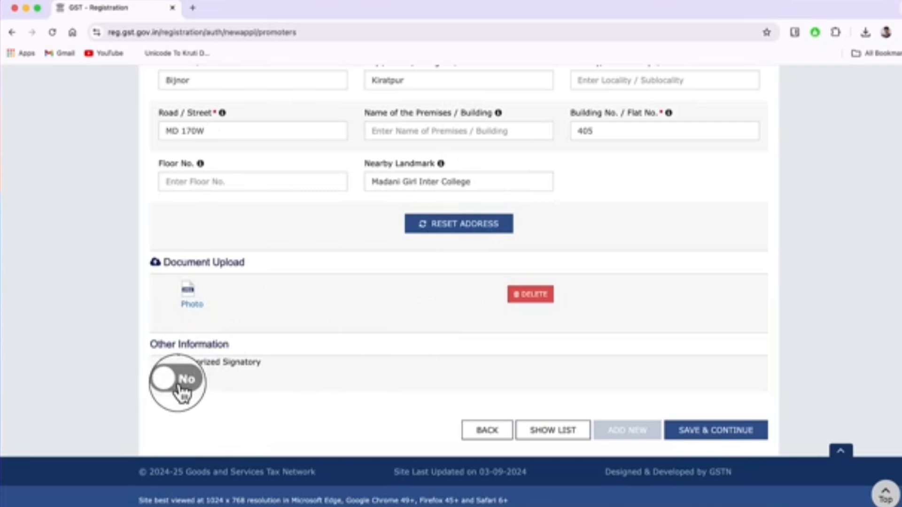
{"action": "left_click", "coordinate": [696, 432]}
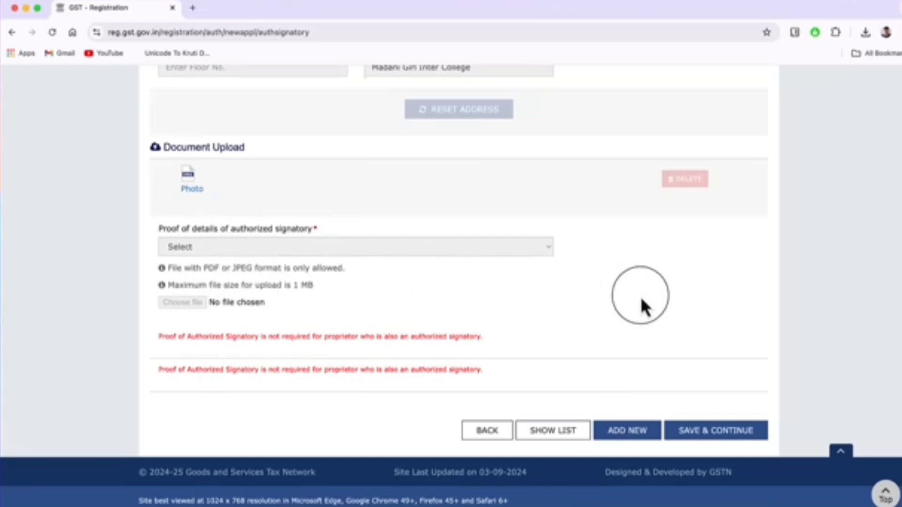
- Save the authorized signatory details, and continue past the authorized representative section without adding a representative
{"action": "left_click", "coordinate": [692, 444]}
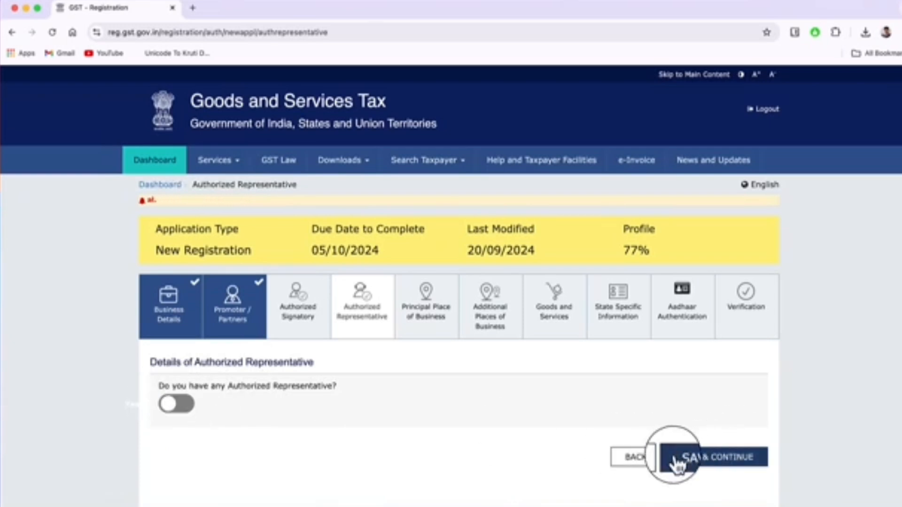
{"action": "left_click", "coordinate": [697, 463]}
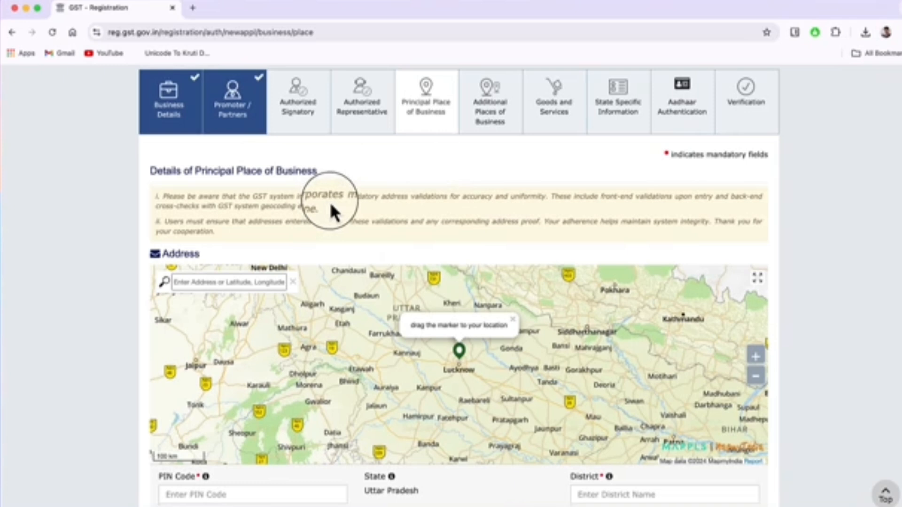
- Find the business's town on the principal place of business map, move the marker to the premises and confirm the location
{"action": "scroll", "coordinate": [370, 189], "scroll_direction": "down", "scroll_amount": 2}
{"action": "scroll", "coordinate": [370, 190], "scroll_direction": "down", "scroll_amount": 1}
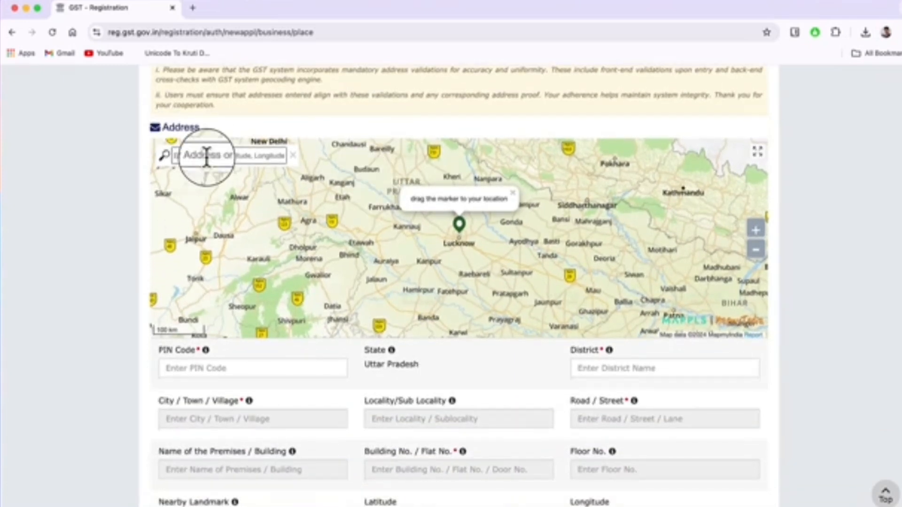
{"action": "left_click", "coordinate": [208, 155]}
{"action": "type", "text": "kiratpur"}
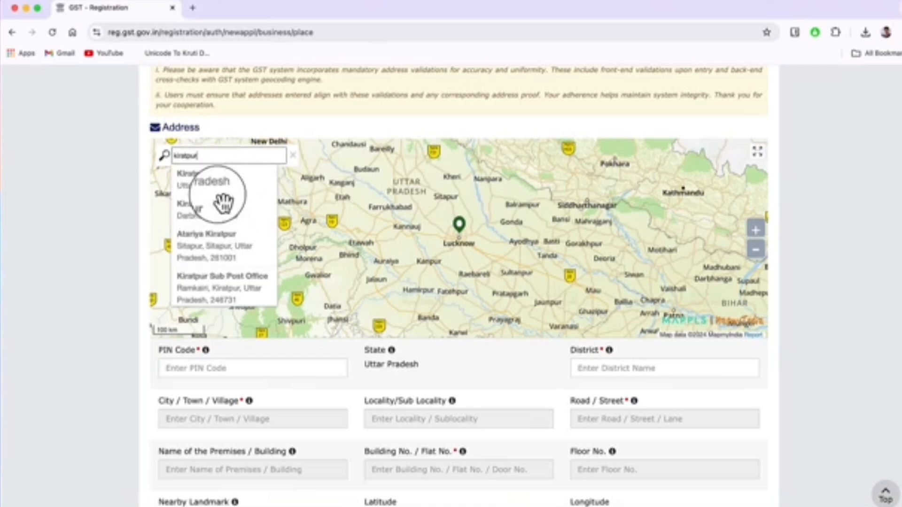
{"action": "left_click", "coordinate": [223, 188]}
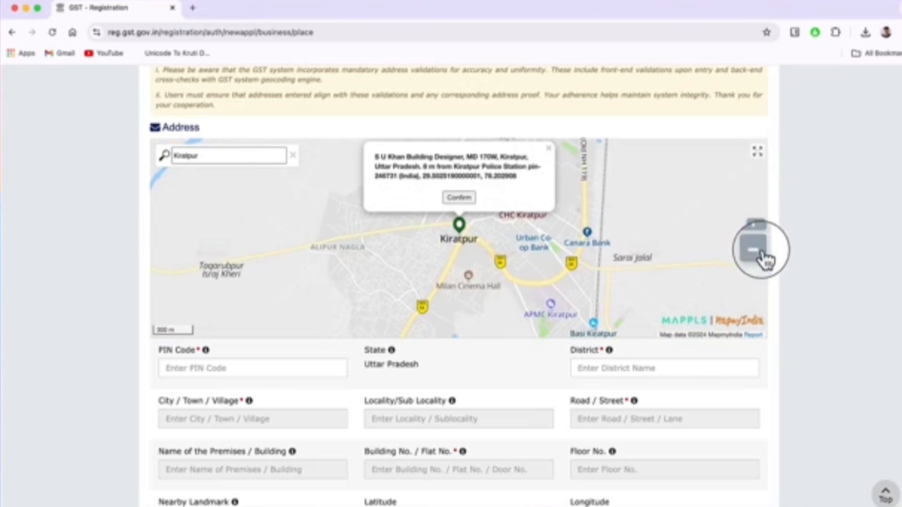
{"action": "left_click", "coordinate": [756, 230]}
{"action": "left_click", "coordinate": [759, 230]}
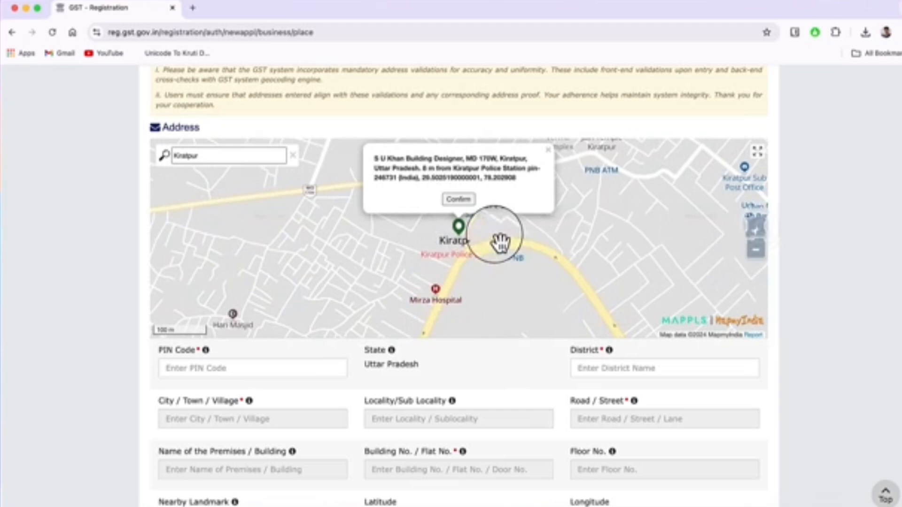
{"action": "mouse_move", "coordinate": [460, 230]}
{"action": "left_mouse_down"}
{"action": "mouse_move", "coordinate": [570, 242]}
{"action": "mouse_move", "coordinate": [572, 252]}
{"action": "mouse_move", "coordinate": [587, 245]}
{"action": "left_mouse_up"}
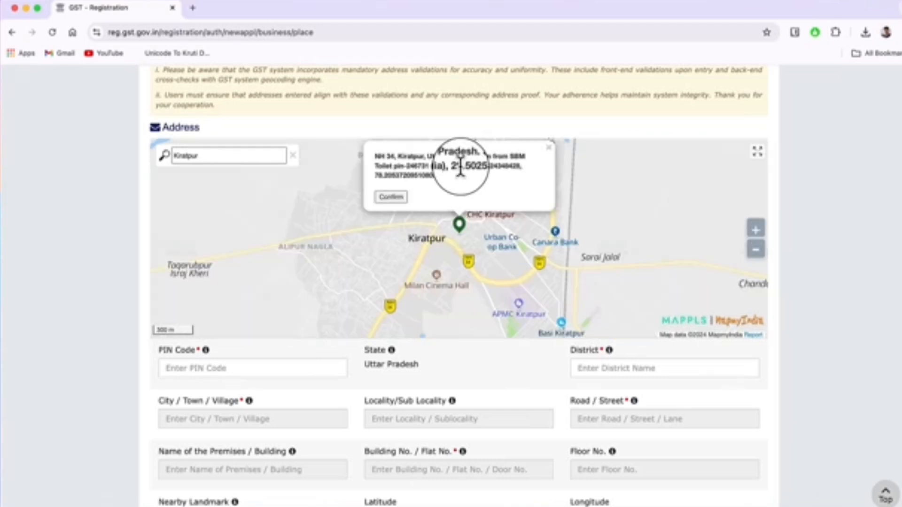
{"action": "left_click", "coordinate": [397, 201]}
- Set the state jurisdiction sector for the principal place of business to Nazibabad , Sector-2
{"action": "scroll", "coordinate": [499, 343], "scroll_direction": "down", "scroll_amount": 4}
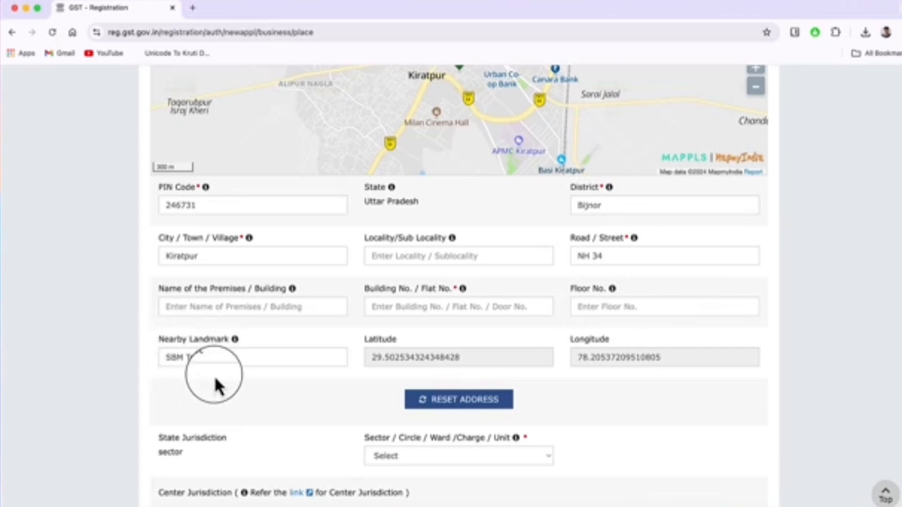
{"action": "scroll", "coordinate": [214, 374], "scroll_direction": "down", "scroll_amount": 6}
{"action": "left_click_drag", "start_coordinate": [159, 138], "coordinate": [228, 139]}
{"action": "left_click", "coordinate": [414, 158]}
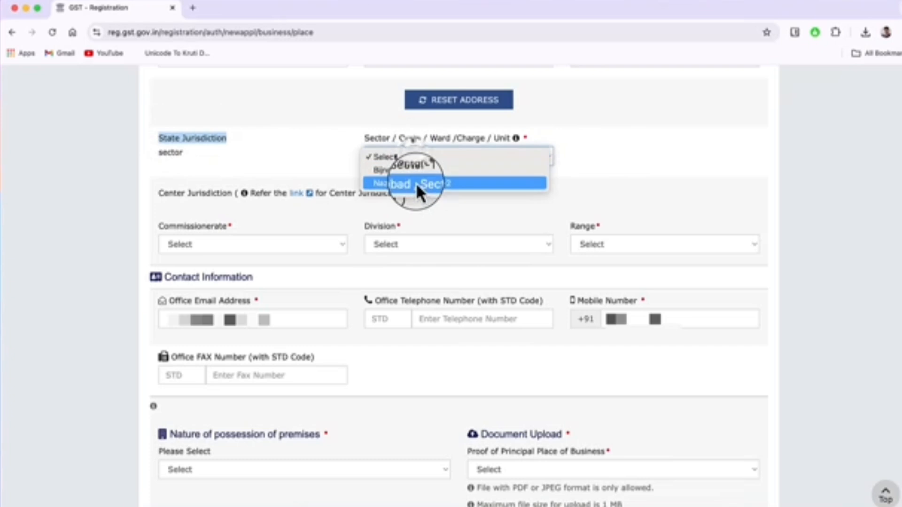
{"action": "key", "text": "Return"}
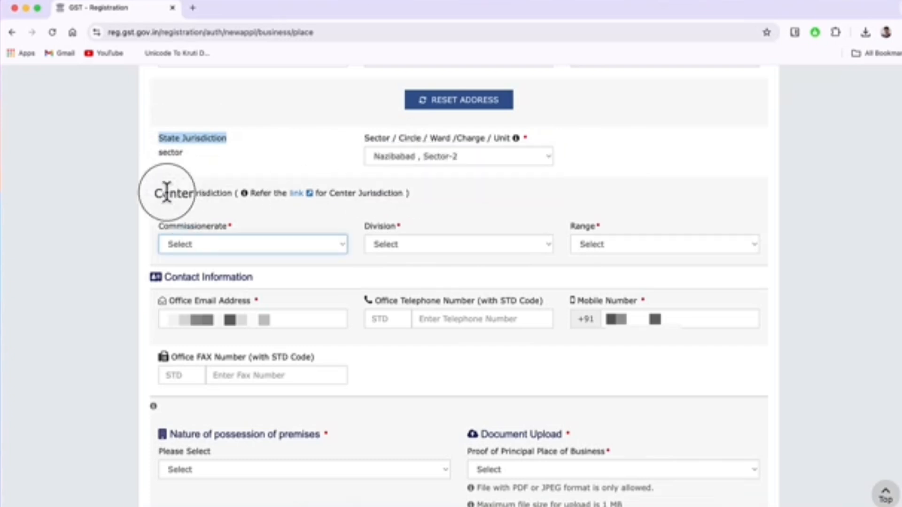
- Set the center jurisdiction to commissionerate MEERUT, division BIJNORE and range RANGE DHAMPUR
{"action": "left_click", "coordinate": [221, 245]}
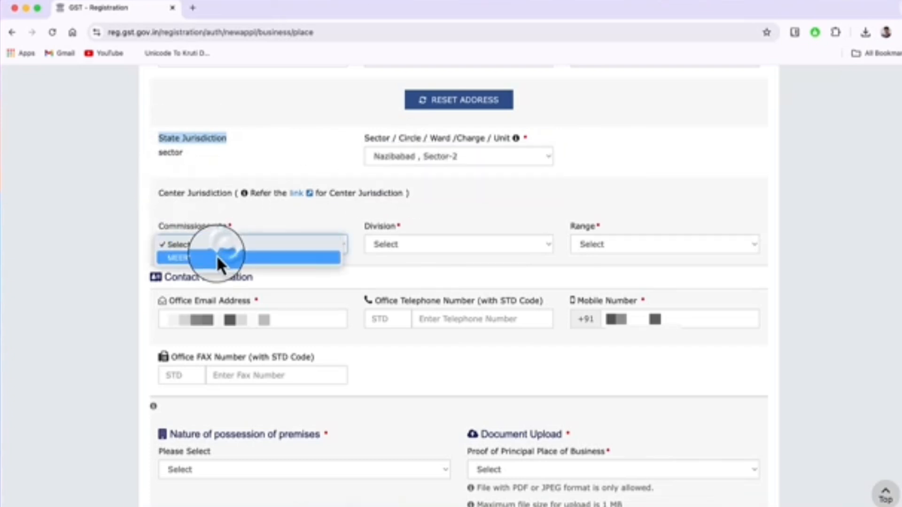
{"action": "left_click", "coordinate": [217, 258]}
{"action": "left_click", "coordinate": [410, 246]}
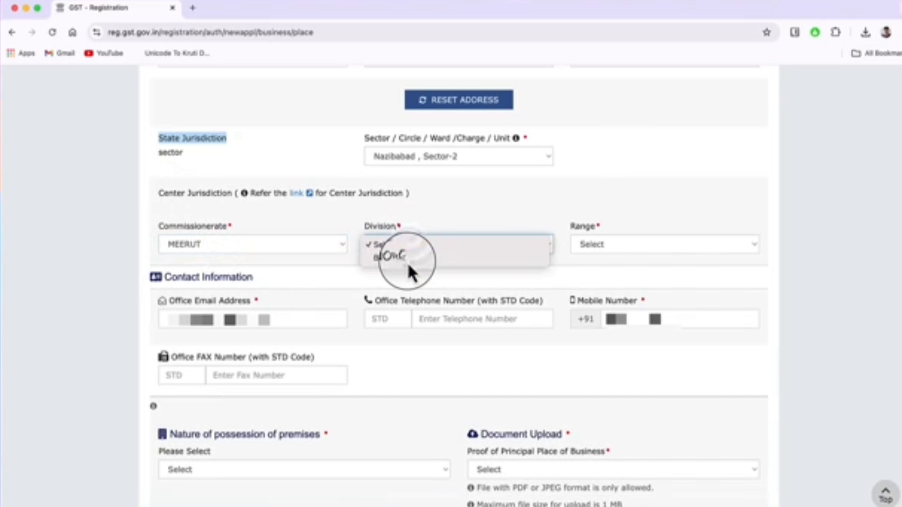
{"action": "left_click", "coordinate": [408, 258]}
{"action": "left_click", "coordinate": [613, 244]}
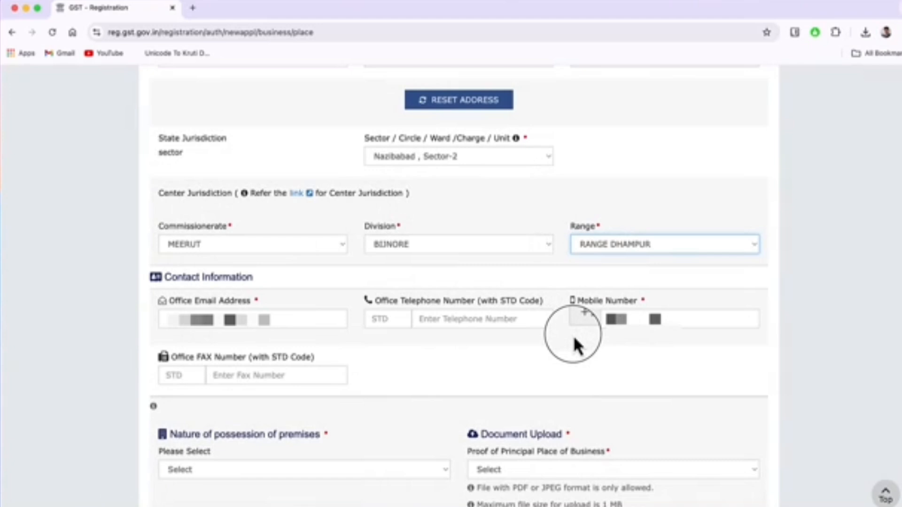
{"action": "left_click", "coordinate": [253, 337]}
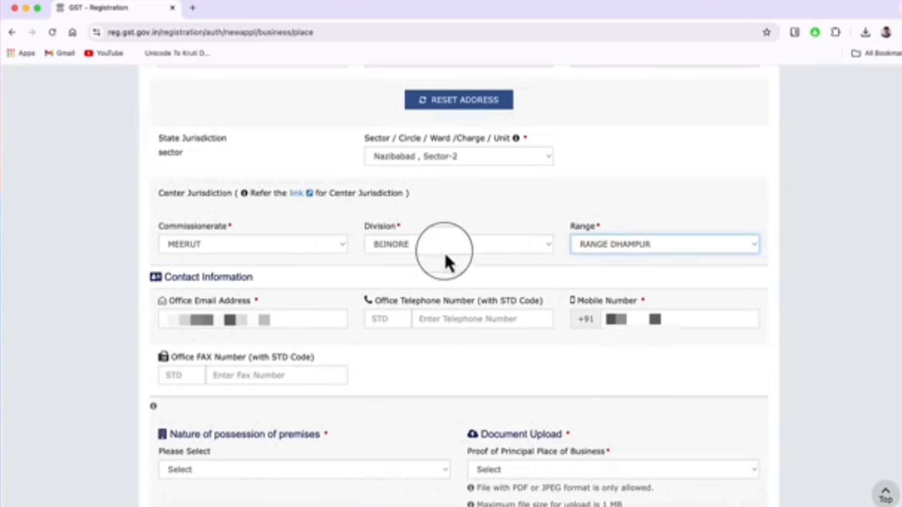
- Set the nature of possession of the premises to Rented and upload the Rent / Lease agreement as proof
{"action": "scroll", "coordinate": [357, 206], "scroll_direction": "down", "scroll_amount": 7}
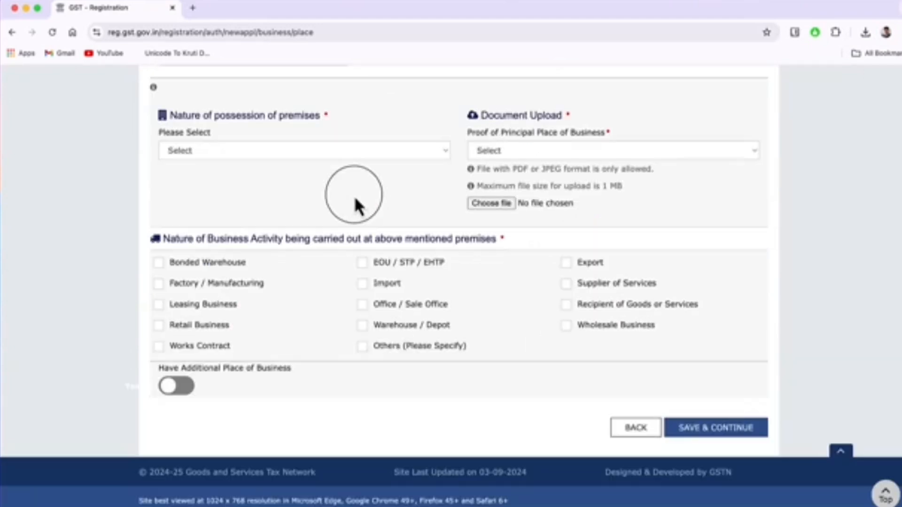
{"action": "left_click", "coordinate": [228, 151]}
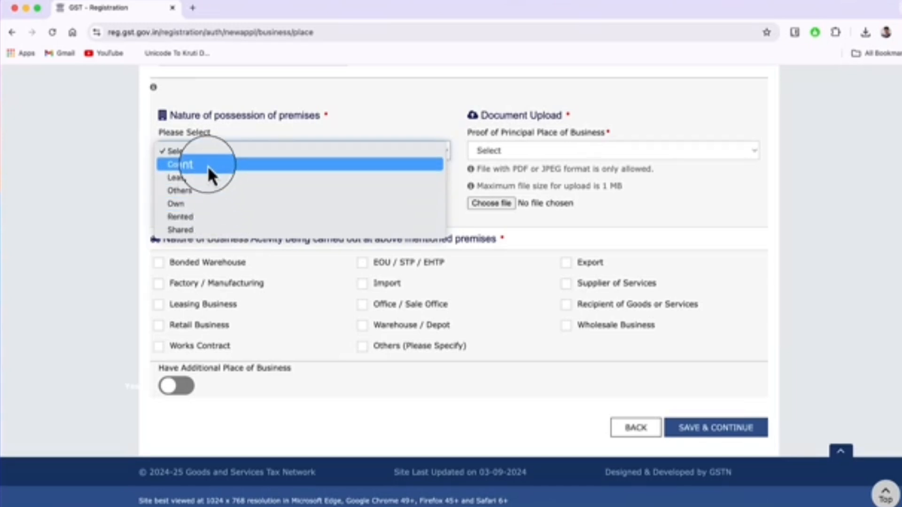
{"action": "left_click", "coordinate": [198, 216]}
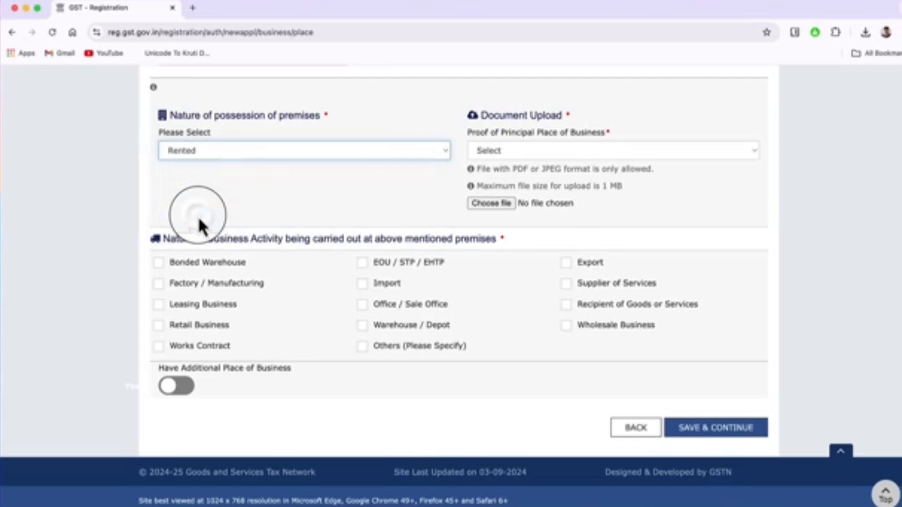
{"action": "left_click", "coordinate": [536, 152]}
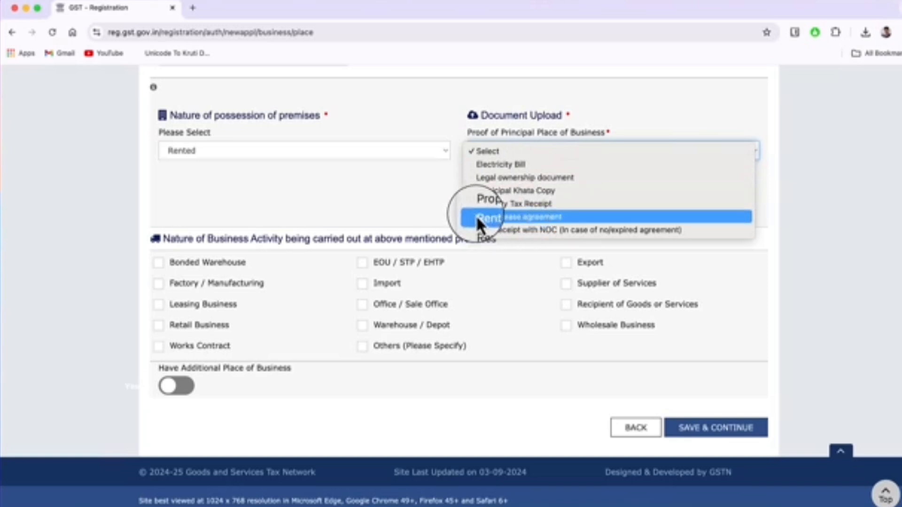
{"action": "left_click", "coordinate": [531, 216]}
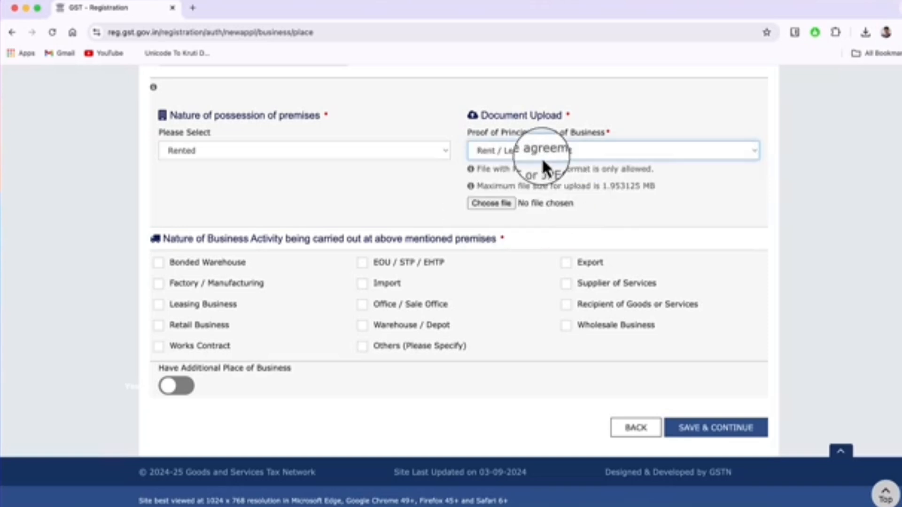
{"action": "left_click", "coordinate": [499, 204]}
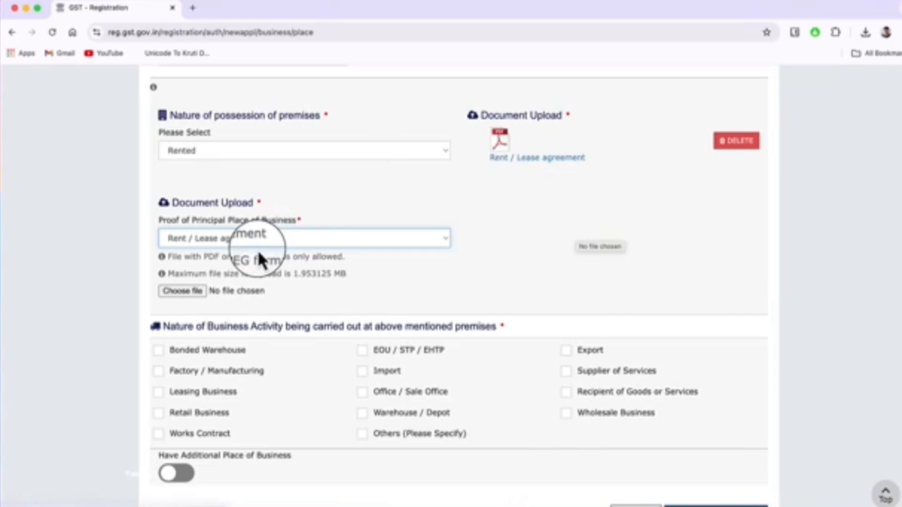
- Upload an Electricity Bill as a second proof of the principal place of business, keeping the possession type as Rented
{"action": "left_click", "coordinate": [248, 239]}
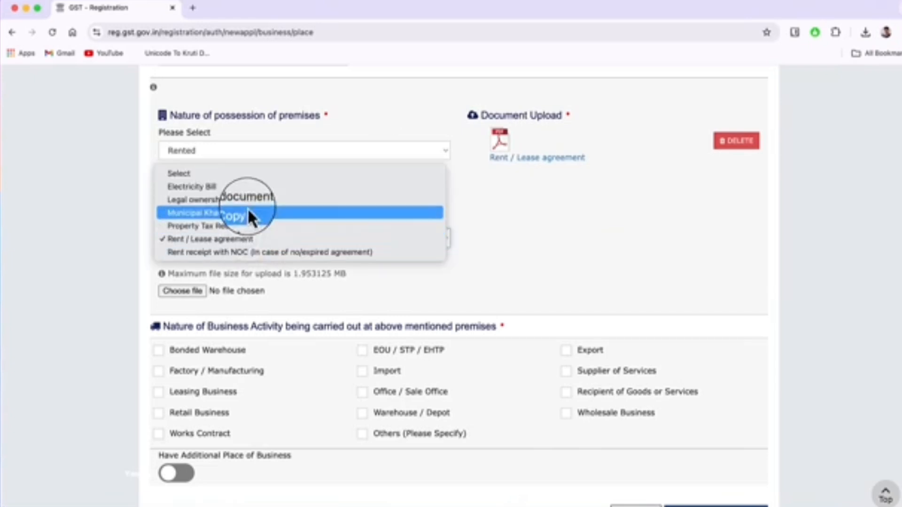
{"action": "left_click", "coordinate": [207, 187]}
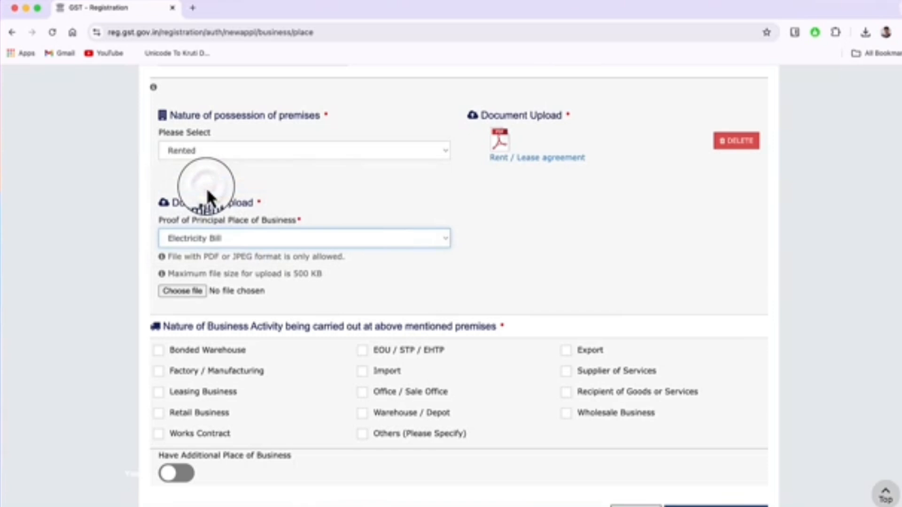
{"action": "left_click", "coordinate": [184, 292]}
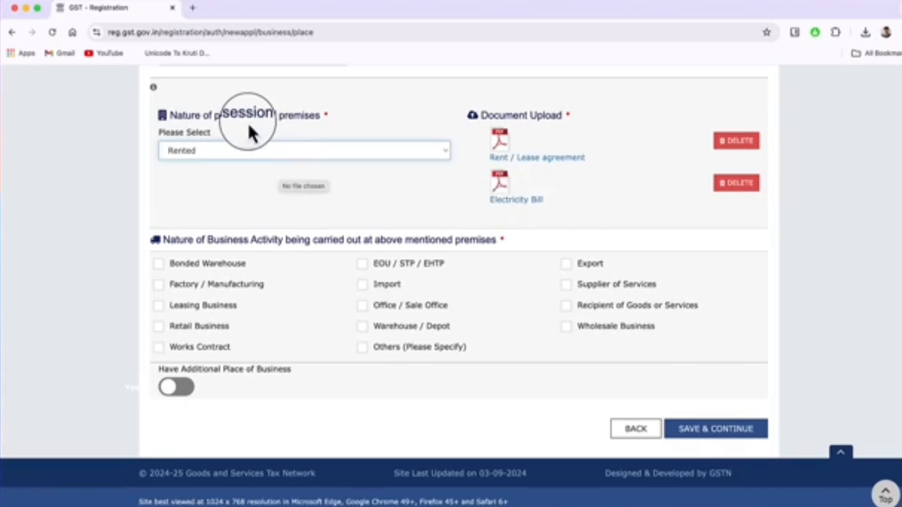
{"action": "left_click", "coordinate": [271, 150]}
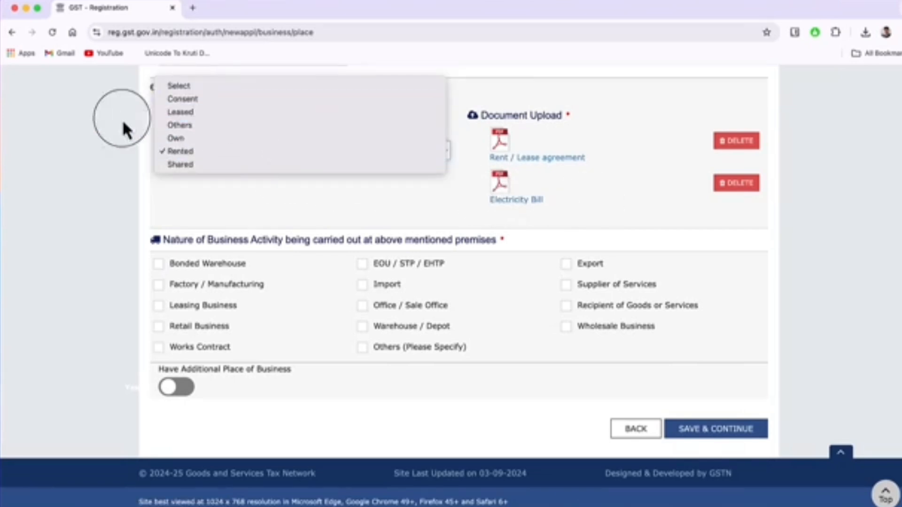
{"action": "left_click", "coordinate": [111, 131]}
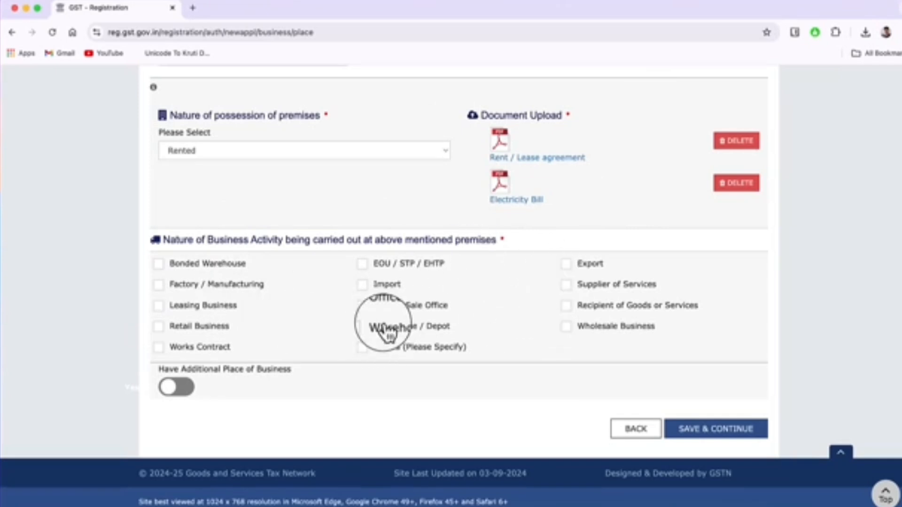
- Mark Office / Sale Office as the business activity, and save the principal place of business without a locality or sub-locality
{"action": "left_click", "coordinate": [363, 306]}
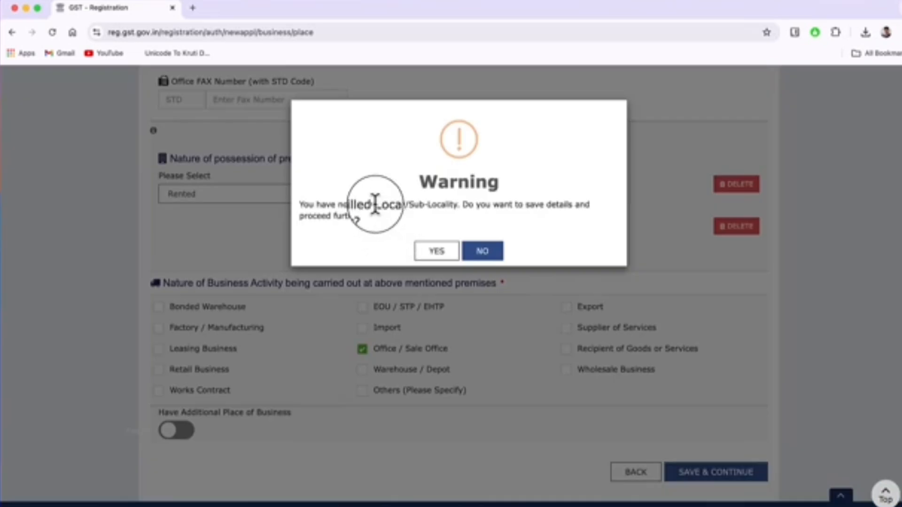
{"action": "left_click_drag", "start_coordinate": [374, 205], "coordinate": [455, 204]}
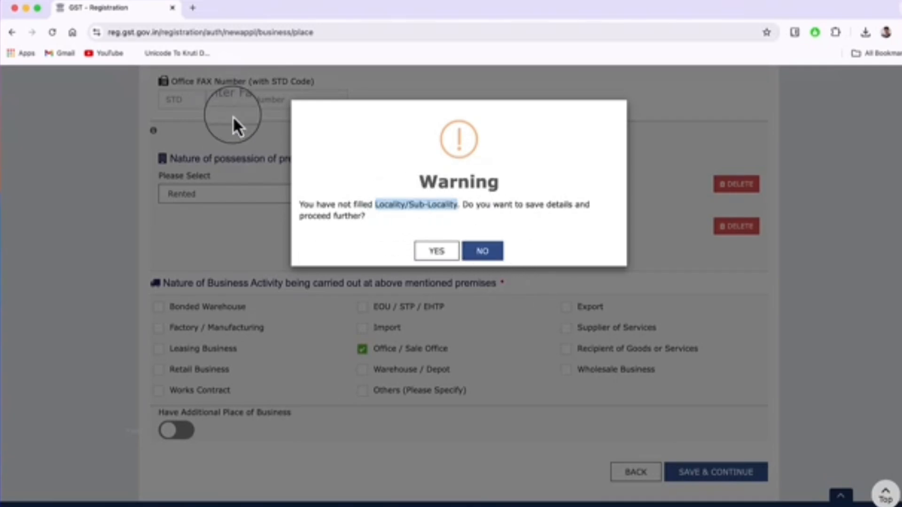
{"action": "left_click", "coordinate": [431, 255]}
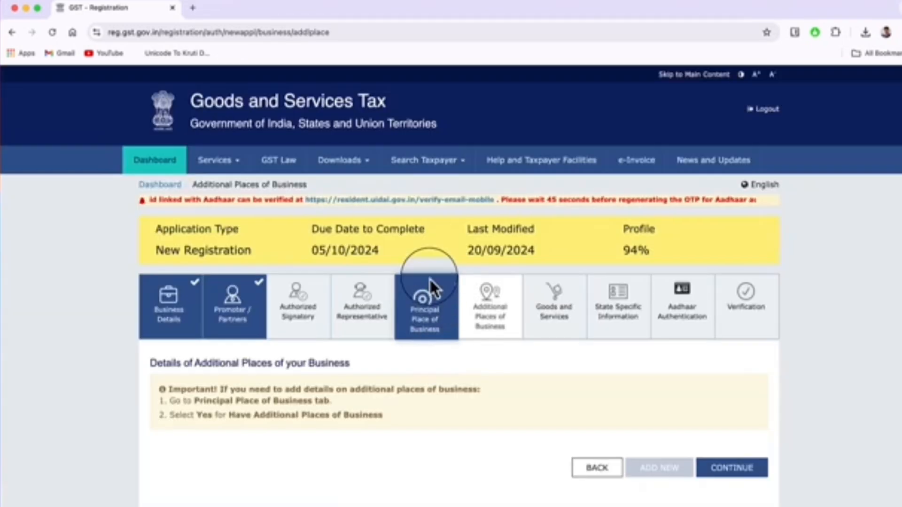
- Continue past additional places of business without adding any, and add 998361 Advertising Services to the services offered
{"action": "left_click", "coordinate": [731, 468]}
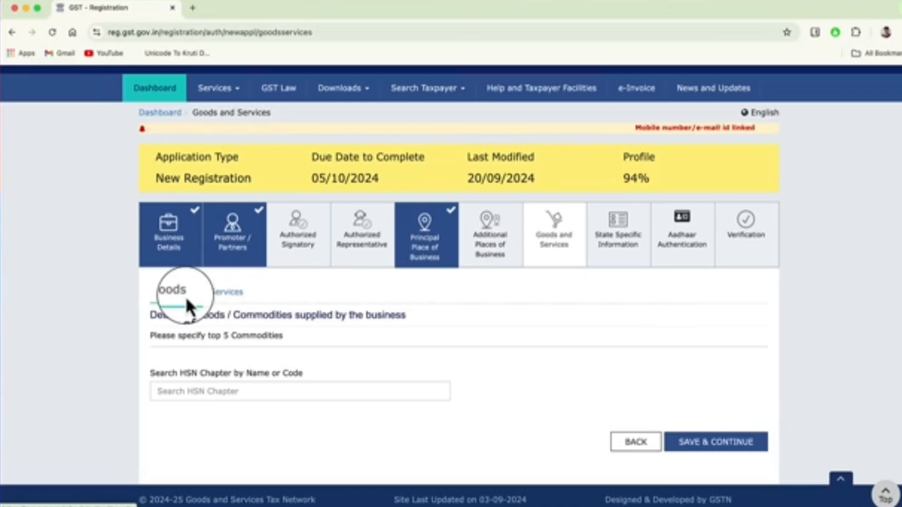
{"action": "left_click", "coordinate": [228, 296]}
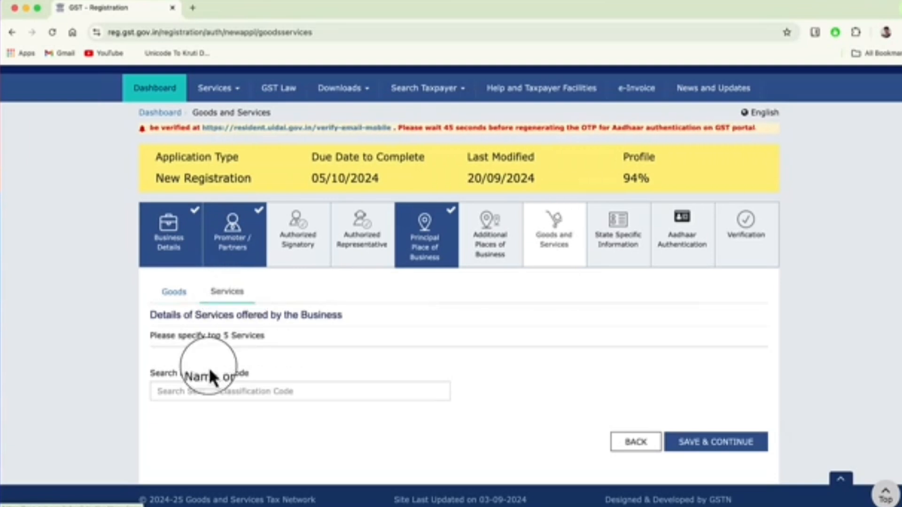
{"action": "left_click", "coordinate": [189, 391]}
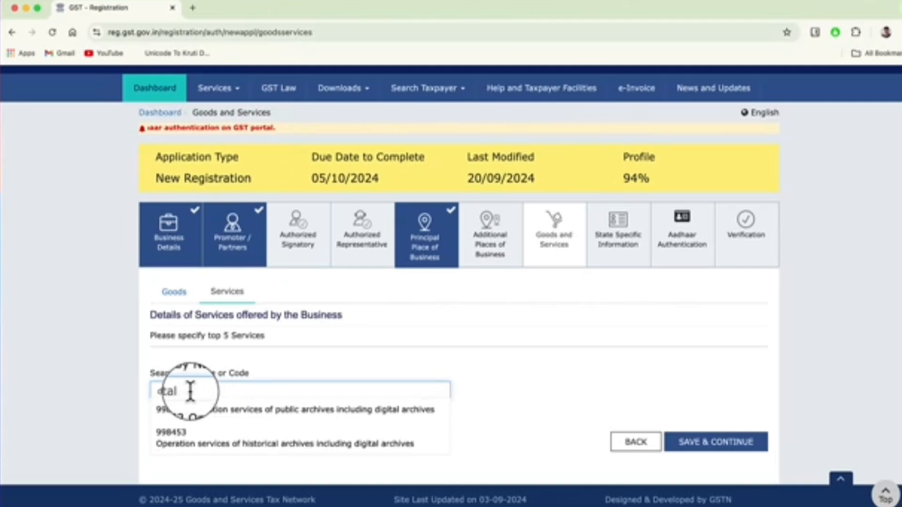
{"action": "left_click", "coordinate": [242, 433]}
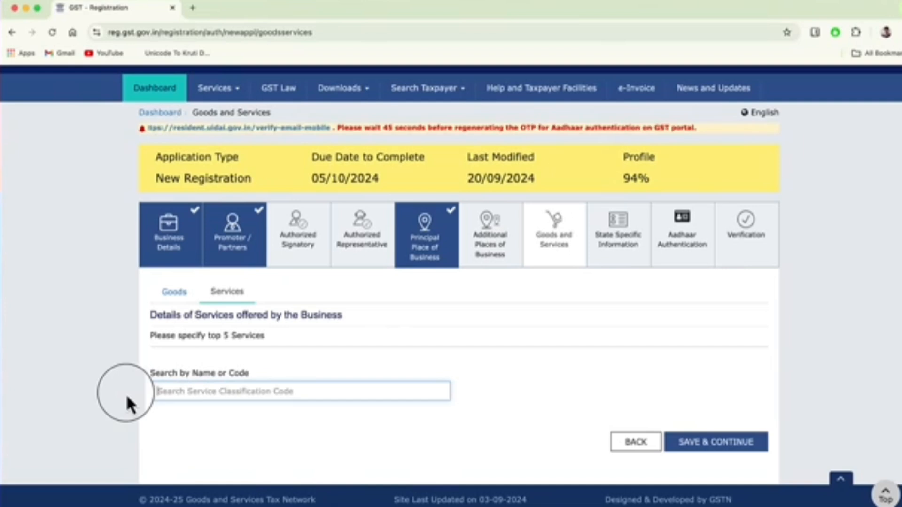
{"action": "type", "text": "adver"}
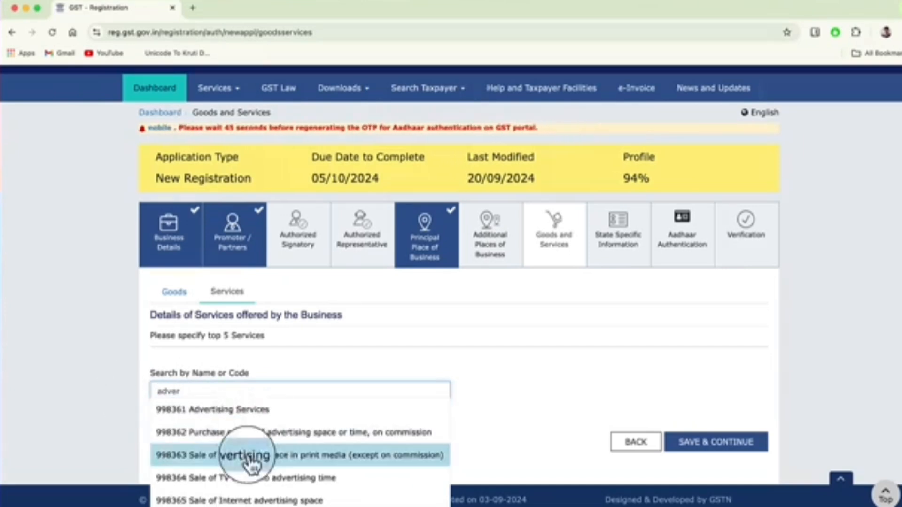
{"action": "left_click", "coordinate": [221, 413]}
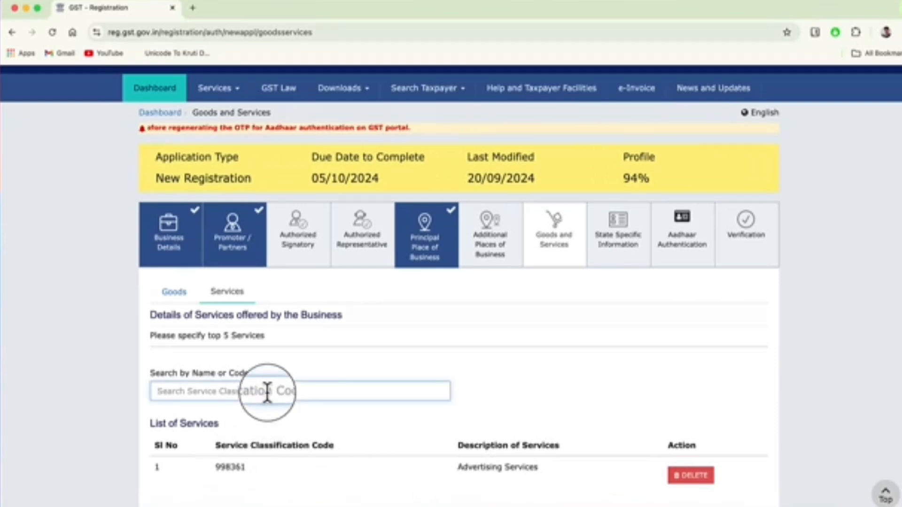
- Add service code 997152, brokerage and related securities and commodities services, to the services offered by the business
{"action": "type", "text": "brok"}
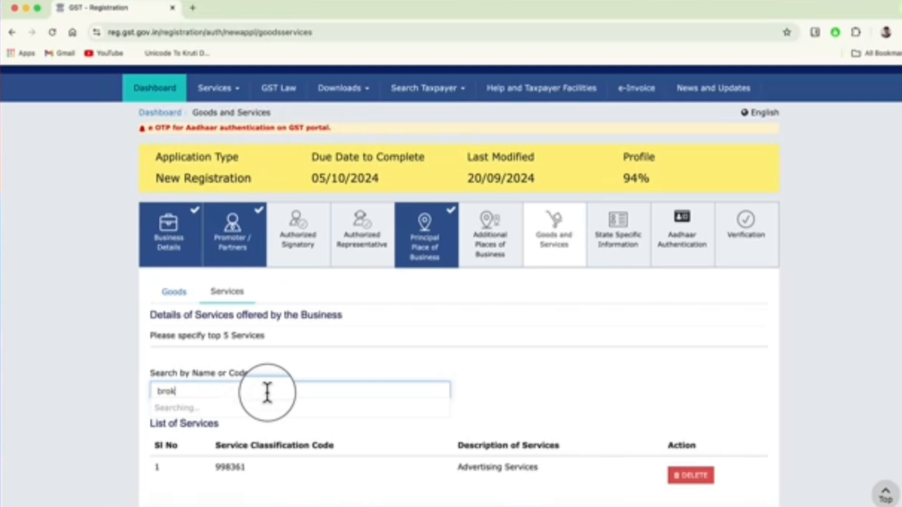
{"action": "type", "text": "e"}
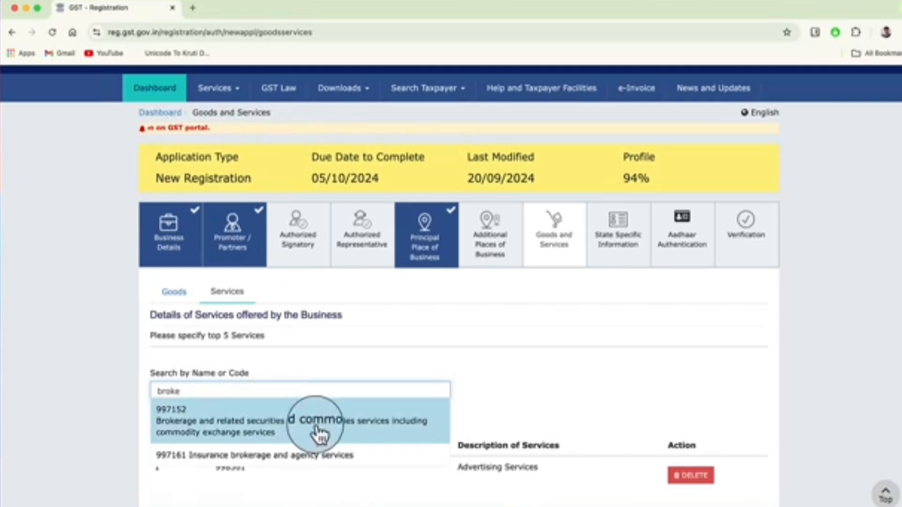
{"action": "left_click", "coordinate": [297, 427]}
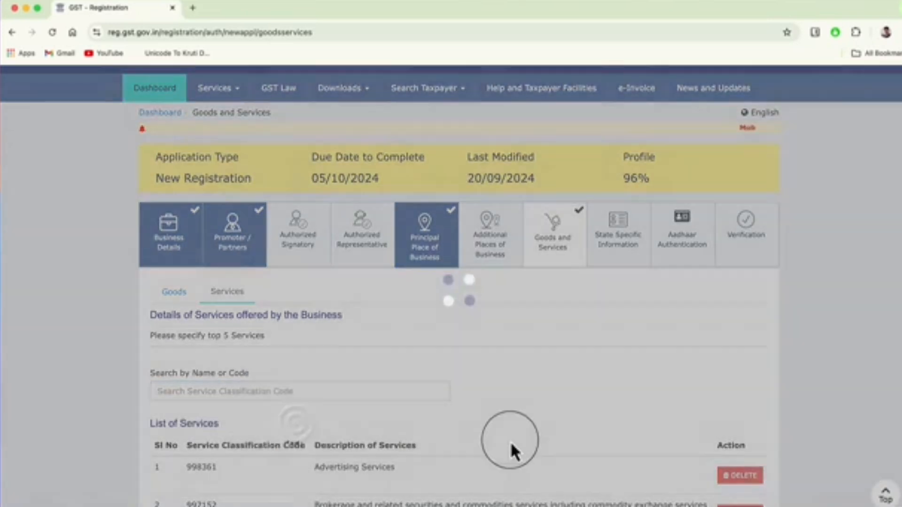
- Delete both 998361 Advertising Services and 997152 brokerage services from the list of services
{"action": "scroll", "coordinate": [511, 450], "scroll_direction": "down", "scroll_amount": 1}
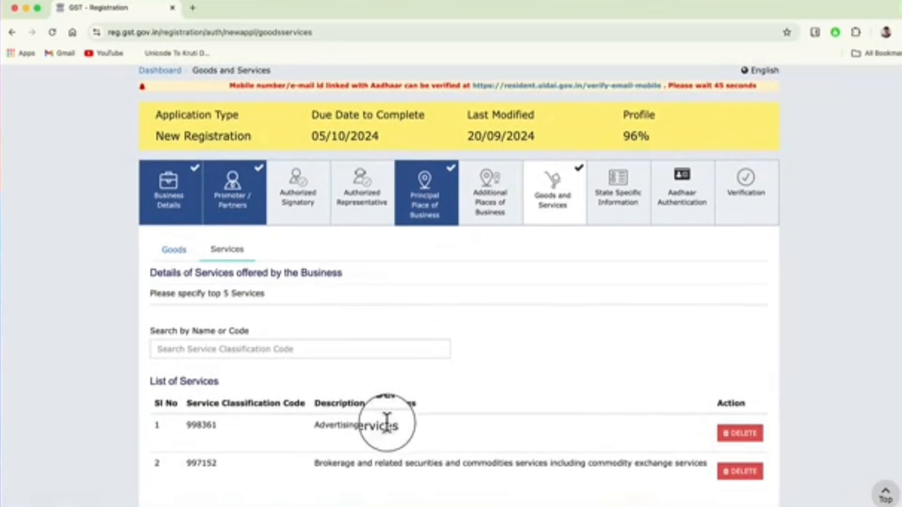
{"action": "left_click", "coordinate": [740, 433]}
{"action": "left_click", "coordinate": [500, 241]}
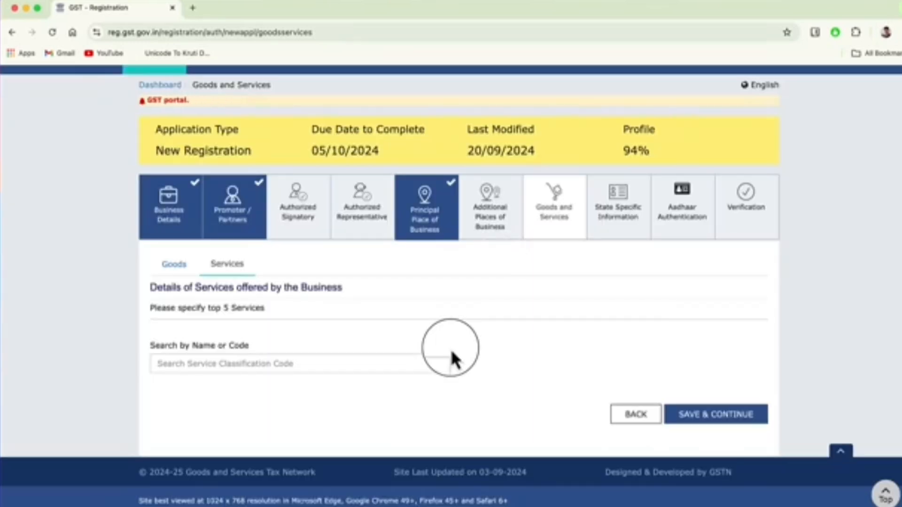
- Search the goods HSN chapters for shoes and add 64035112, all leather shoes for women, to the goods supplied
{"action": "left_click", "coordinate": [175, 267]}
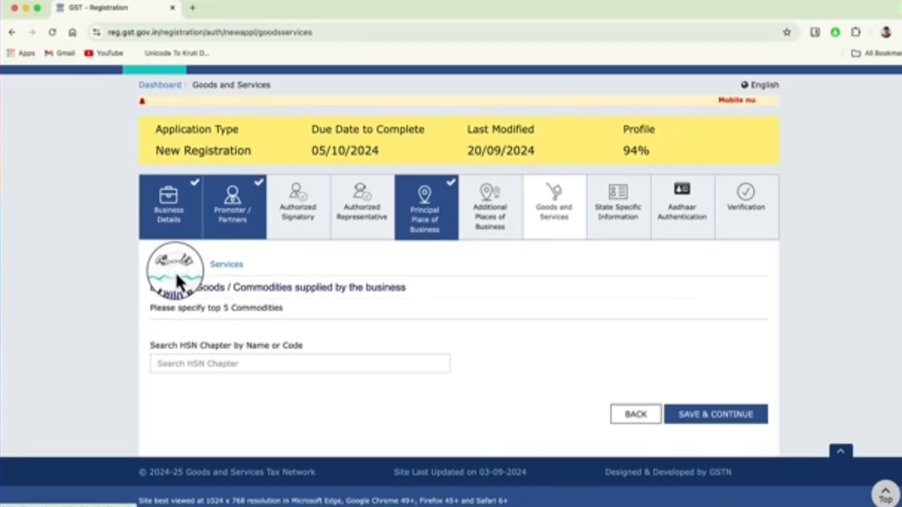
{"action": "left_click", "coordinate": [197, 363]}
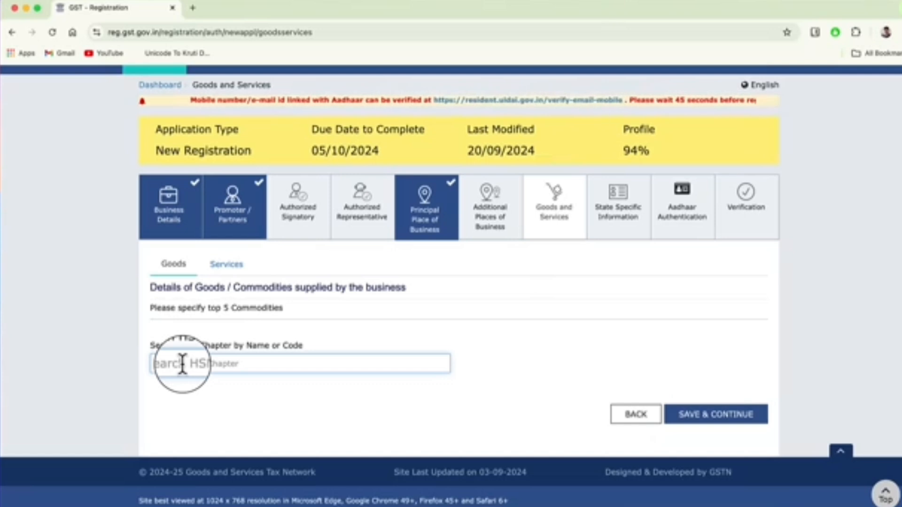
{"action": "type", "text": "shoes"}
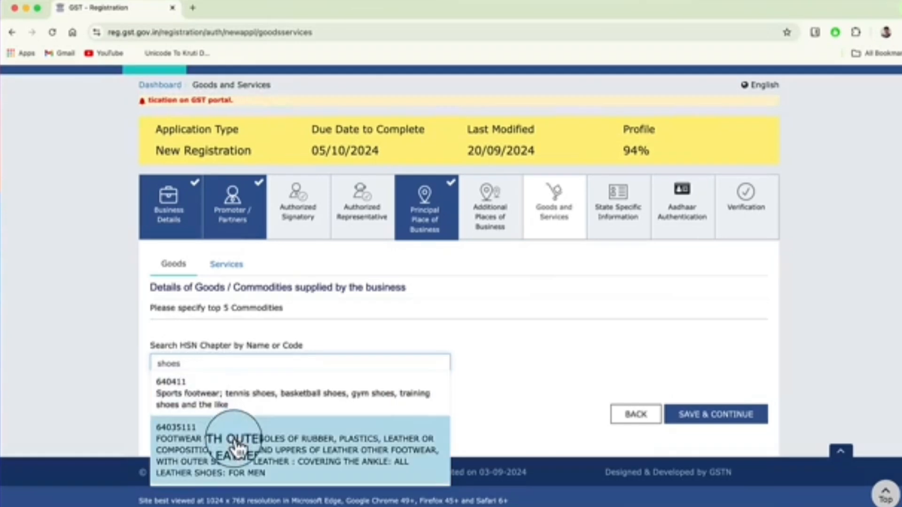
{"action": "scroll", "coordinate": [341, 466], "scroll_direction": "down", "scroll_amount": 2}
{"action": "scroll", "coordinate": [329, 463], "scroll_direction": "down", "scroll_amount": 1}
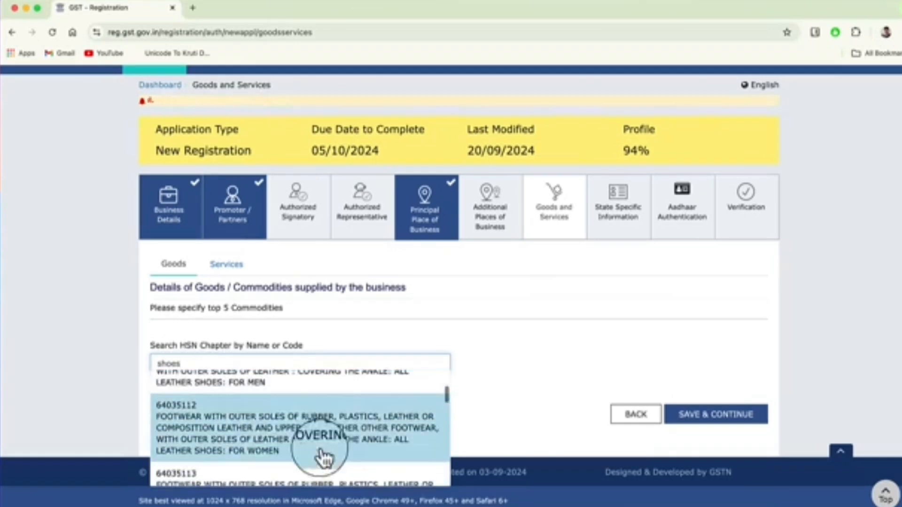
{"action": "left_click", "coordinate": [264, 435]}
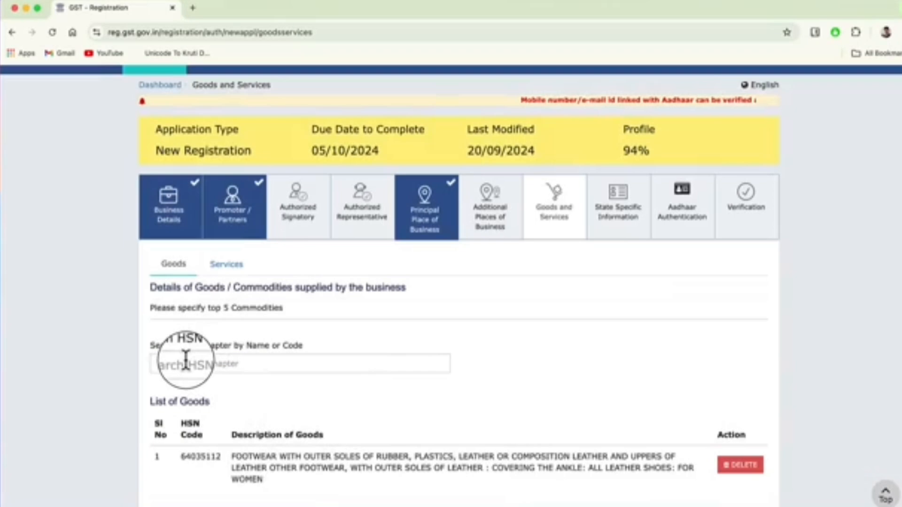
- Save the goods and services section, and continue past State Specific Information with all its fields left blank
{"action": "scroll", "coordinate": [552, 425], "scroll_direction": "down", "scroll_amount": 1}
{"action": "scroll", "coordinate": [553, 425], "scroll_direction": "down", "scroll_amount": 1}
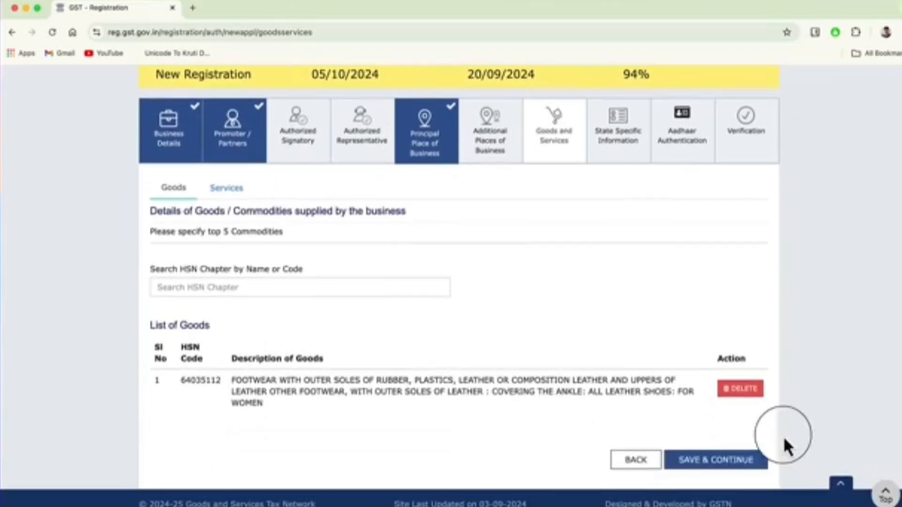
{"action": "left_click", "coordinate": [729, 462]}
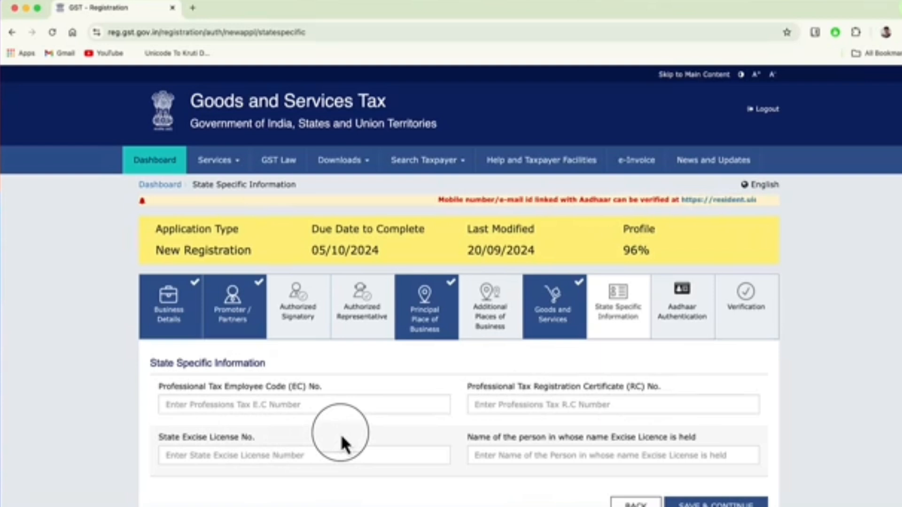
{"action": "scroll", "coordinate": [364, 416], "scroll_direction": "down", "scroll_amount": 1}
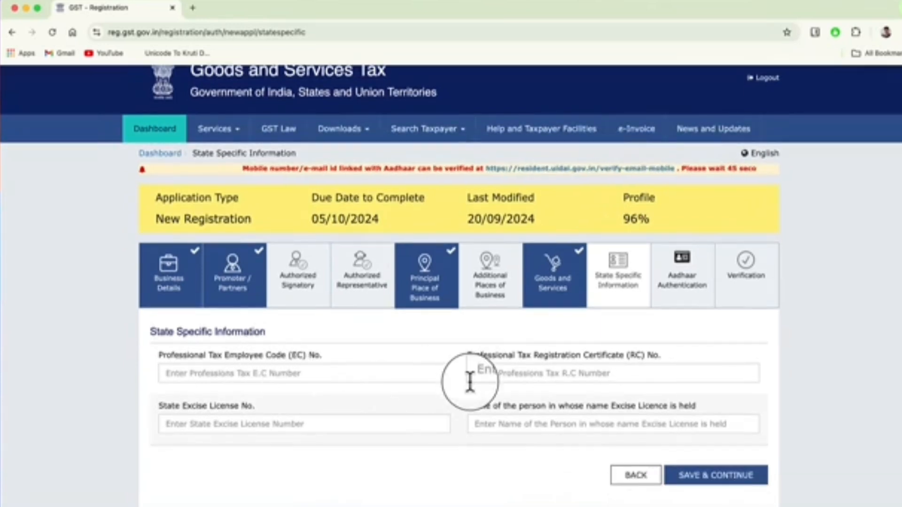
{"action": "left_click", "coordinate": [726, 478]}
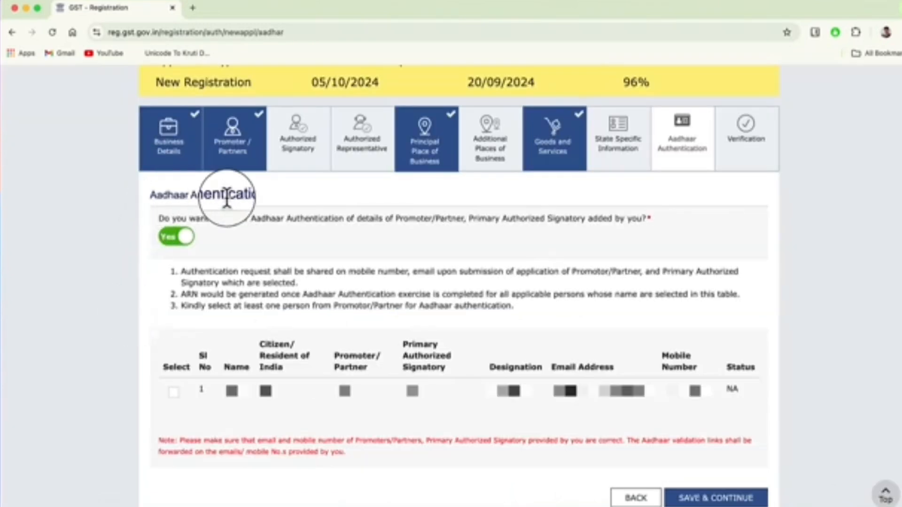
- Select the listed promoter for Aadhaar authentication and try to save the section with authentication opted as Yes
{"action": "left_click", "coordinate": [174, 392]}
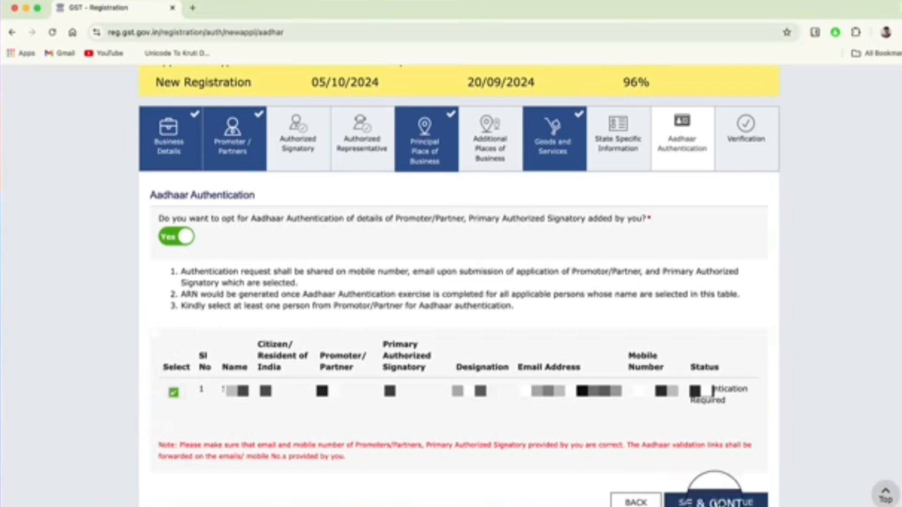
{"action": "left_click", "coordinate": [715, 501]}
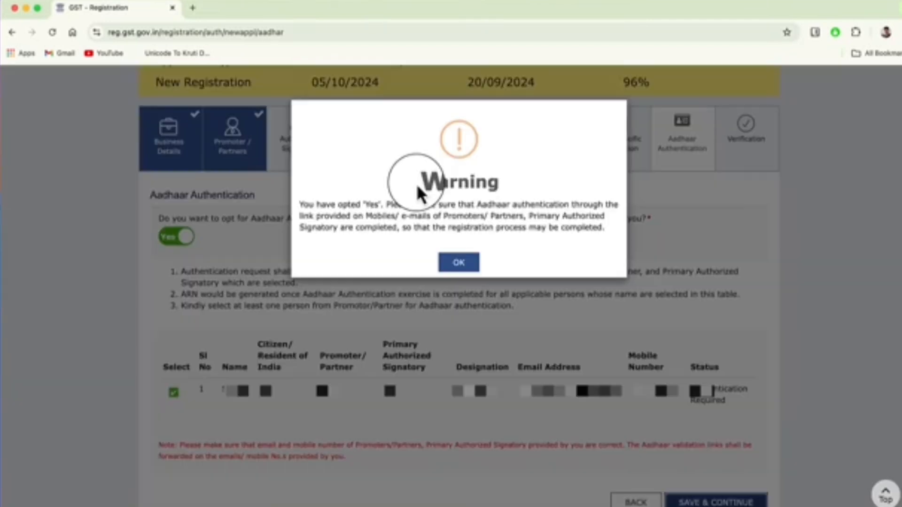
{"action": "left_click", "coordinate": [459, 262]}
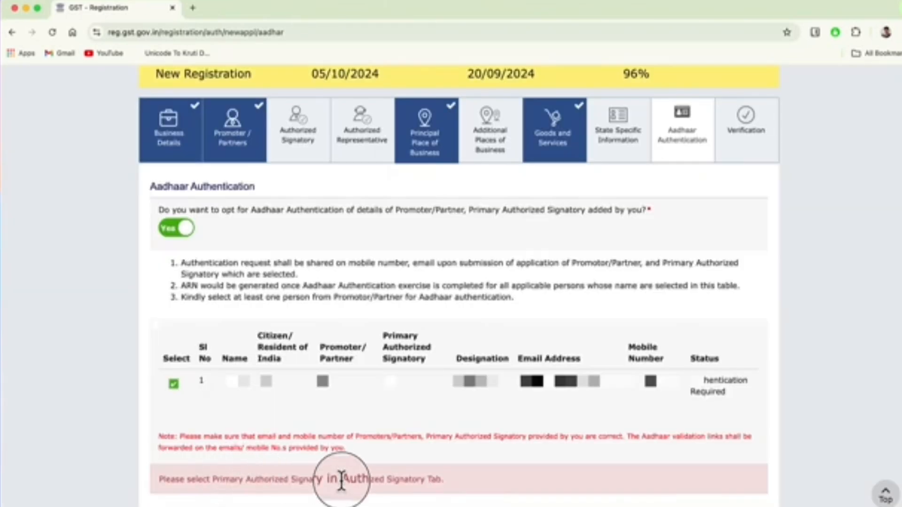
{"action": "left_click_drag", "start_coordinate": [342, 479], "coordinate": [413, 484]}
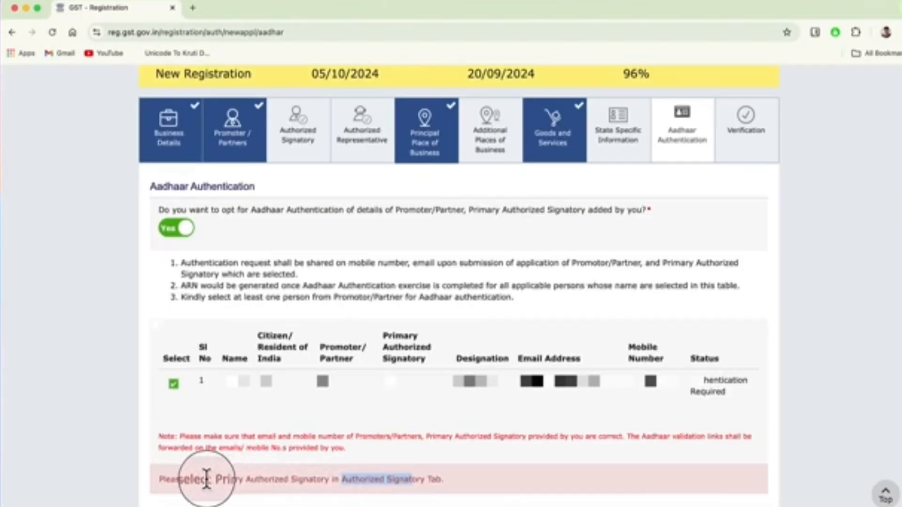
{"action": "left_click_drag", "start_coordinate": [228, 479], "coordinate": [290, 484]}
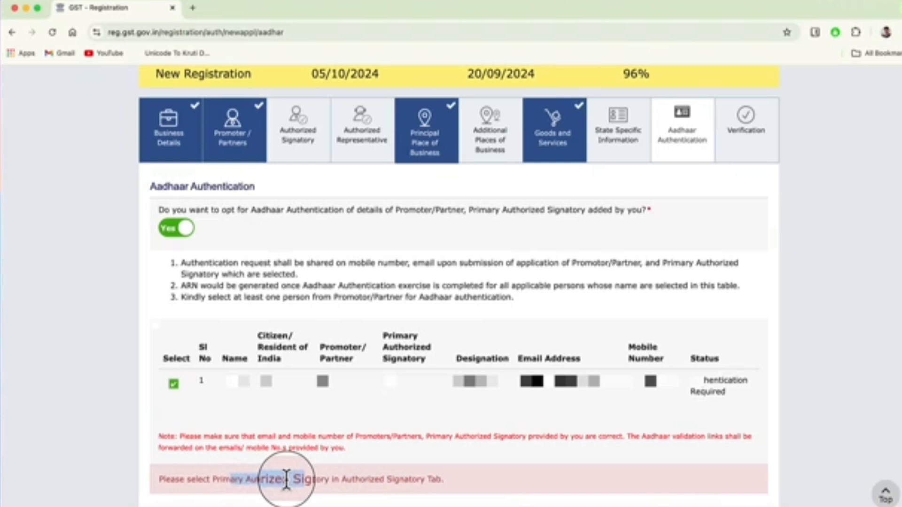
- Mark the person in the Authorized Signatory section as Primary Authorized Signatory and save the section
{"action": "left_click", "coordinate": [303, 145]}
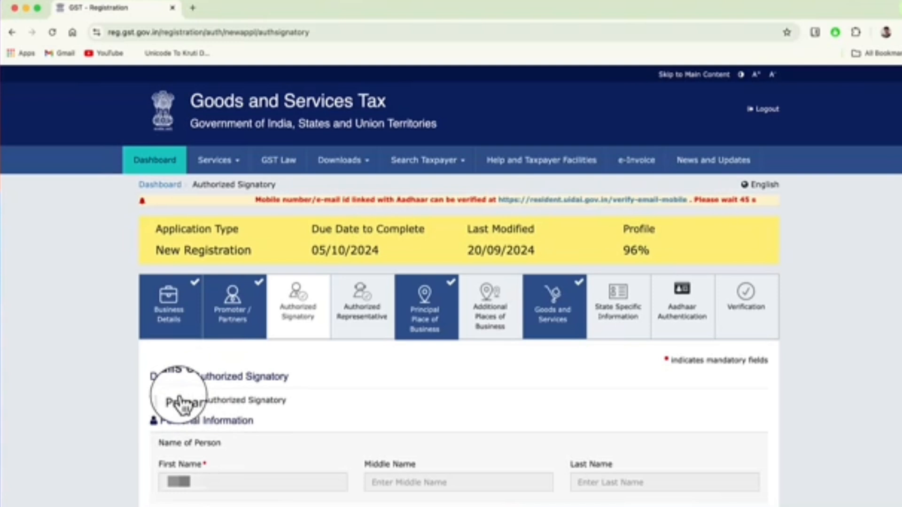
{"action": "left_click", "coordinate": [158, 402]}
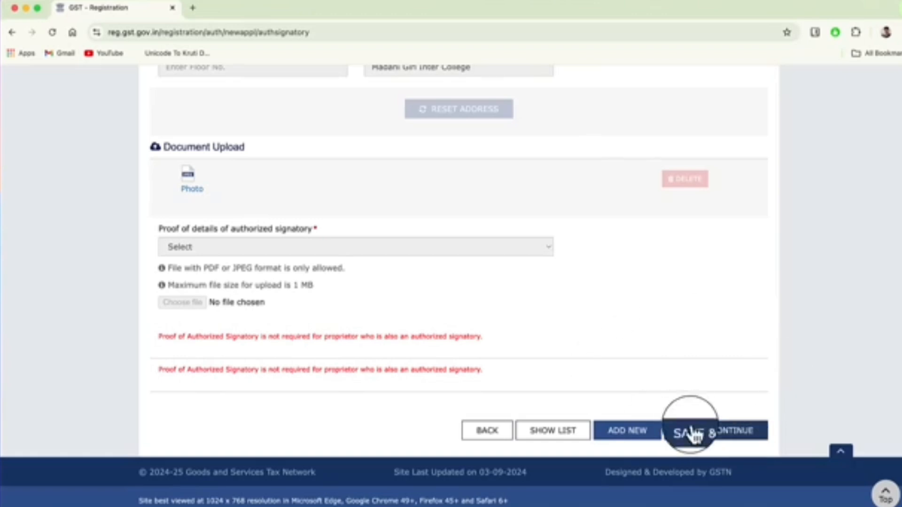
{"action": "left_click", "coordinate": [688, 433]}
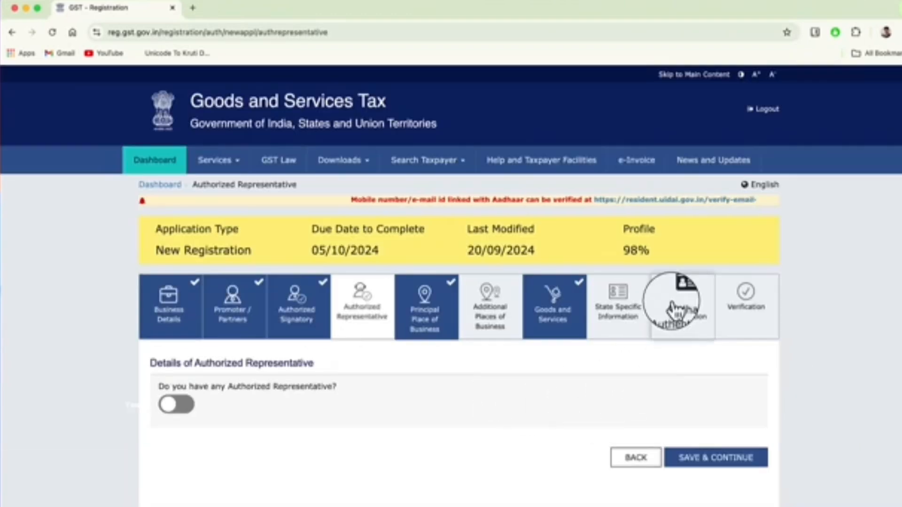
- Return to Aadhaar Authentication and save it with the option at Yes, acknowledging the warning
{"action": "left_click", "coordinate": [684, 321]}
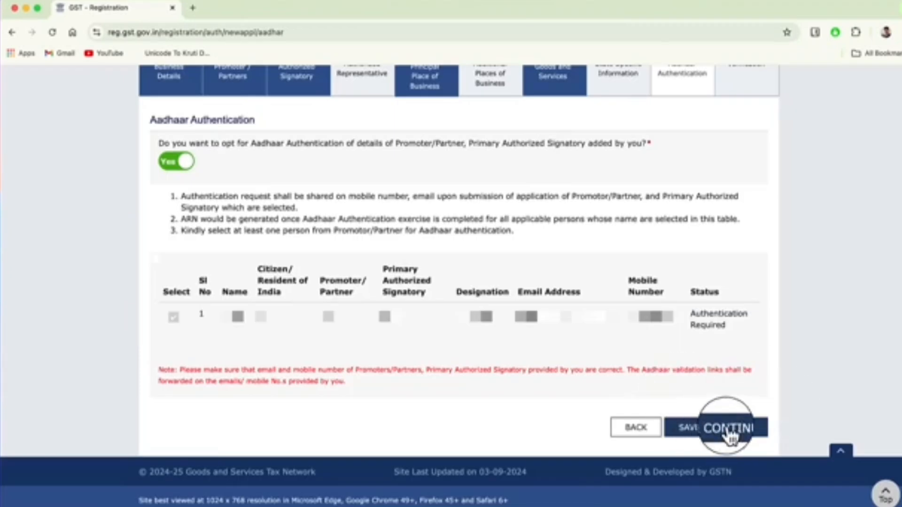
{"action": "left_click", "coordinate": [728, 433]}
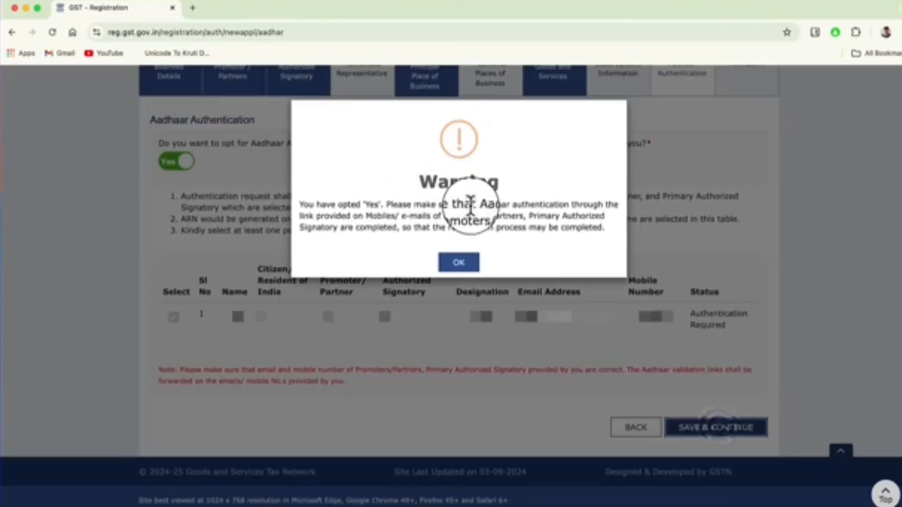
{"action": "left_click", "coordinate": [461, 263]}
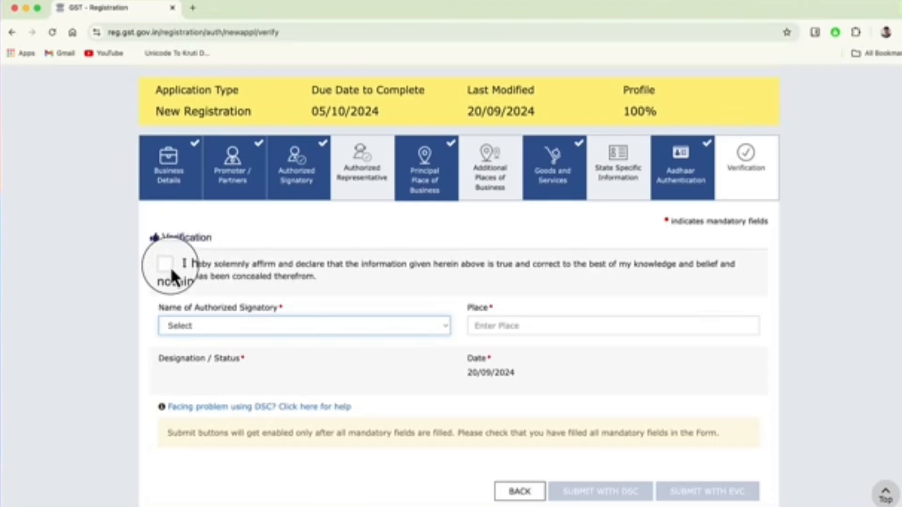
- Accept the verification declaration, fill in the authorized signatory and place, and submit the application with EVC using the OTP
{"action": "left_click", "coordinate": [168, 265]}
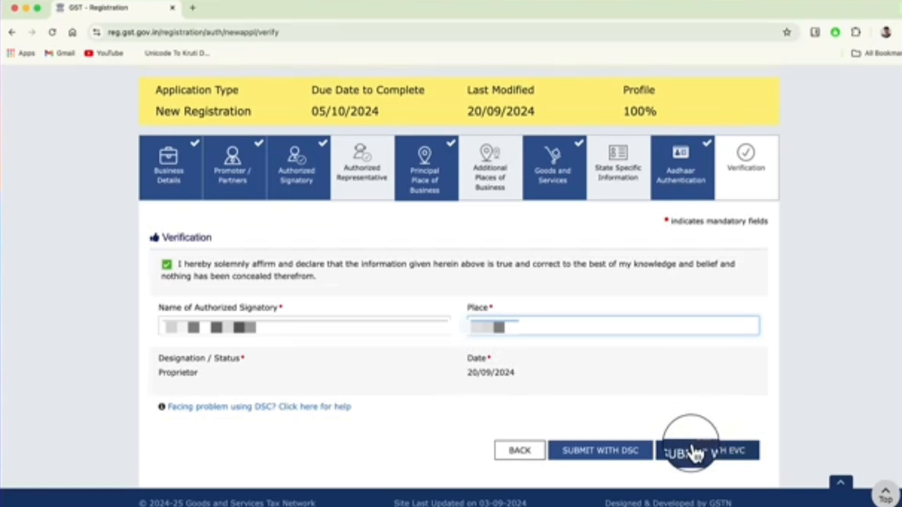
{"action": "left_click", "coordinate": [691, 450]}
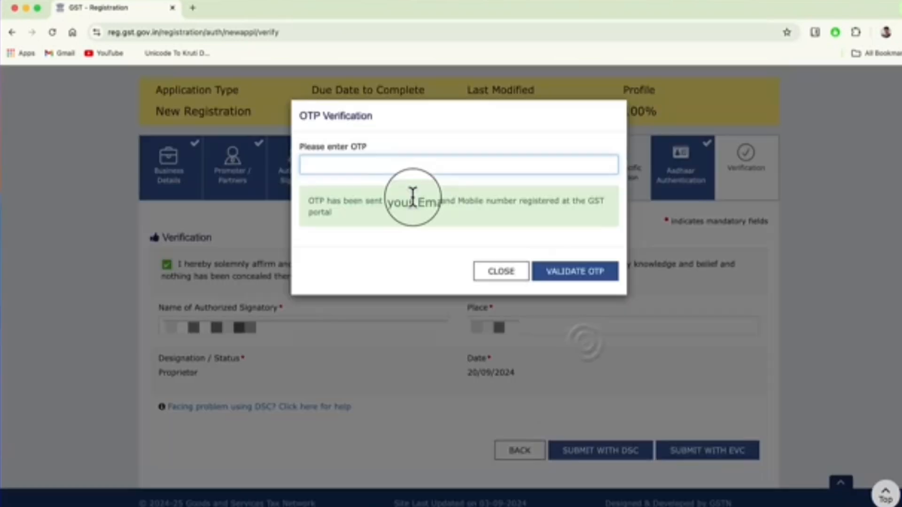
{"action": "left_click", "coordinate": [321, 165]}
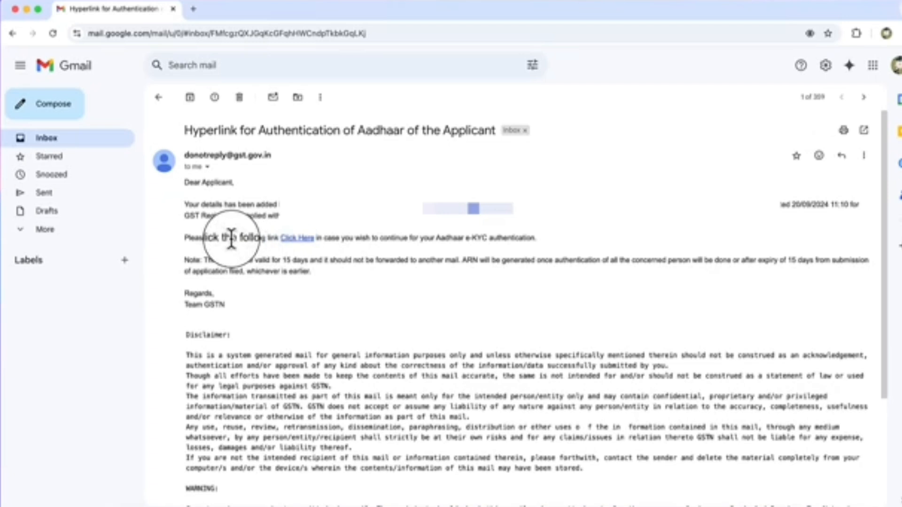
- Open the Aadhaar authentication link from the GST e-mail in Gmail, and complete the e-KYC with consent, the Aadhaar number and the OTP
{"action": "left_click", "coordinate": [299, 240]}
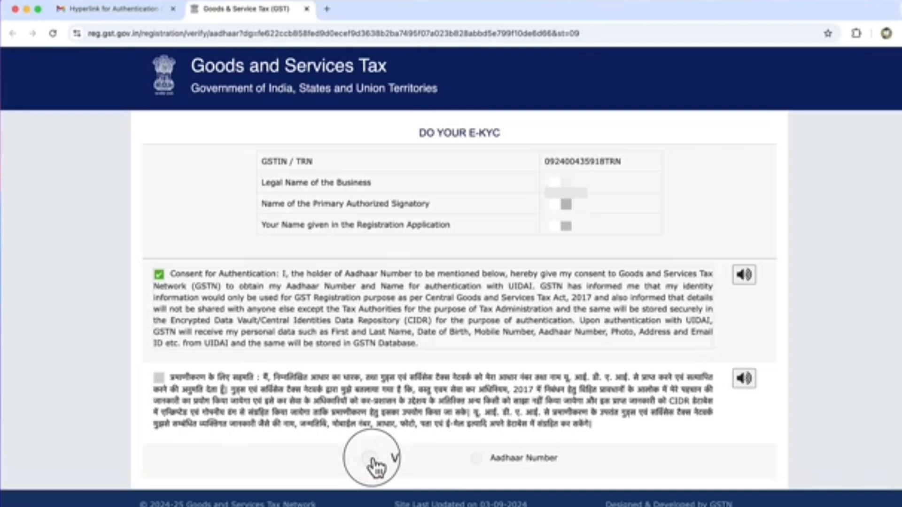
{"action": "left_click", "coordinate": [478, 460]}
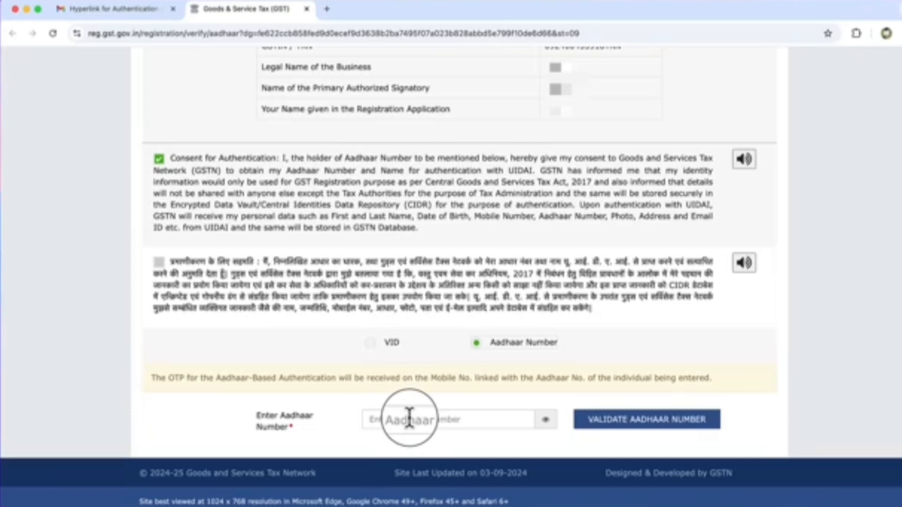
{"action": "left_click", "coordinate": [670, 420]}
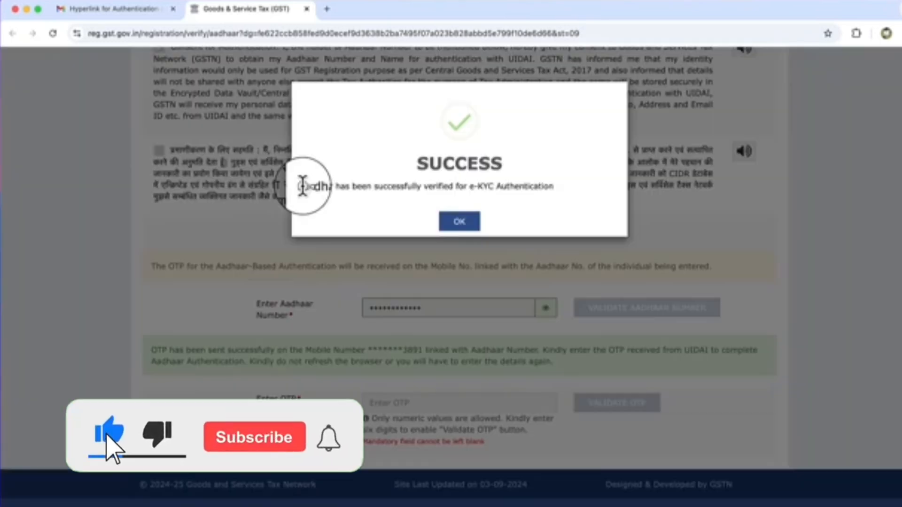
{"action": "left_click_drag", "start_coordinate": [302, 186], "coordinate": [449, 185]}
{"action": "left_click", "coordinate": [451, 222]}
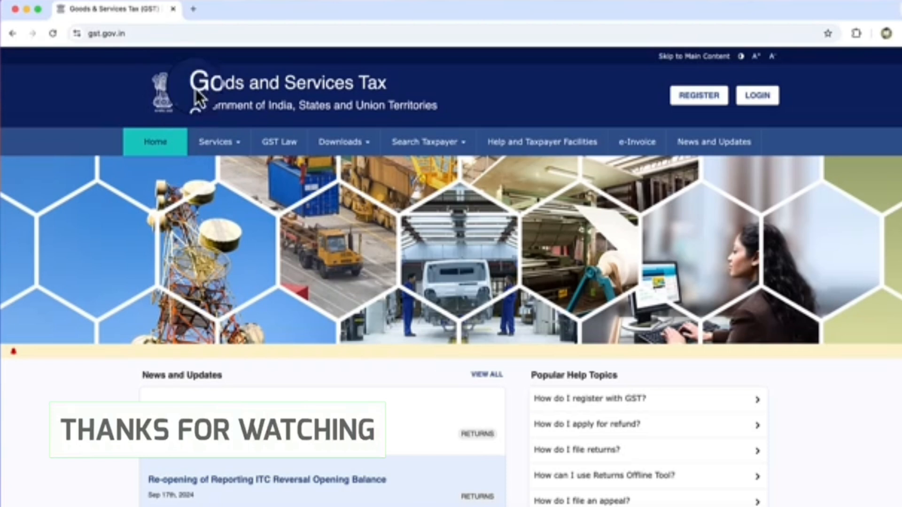
- Open the registration services on the GST portal's home page
{"action": "left_click", "coordinate": [233, 148]}
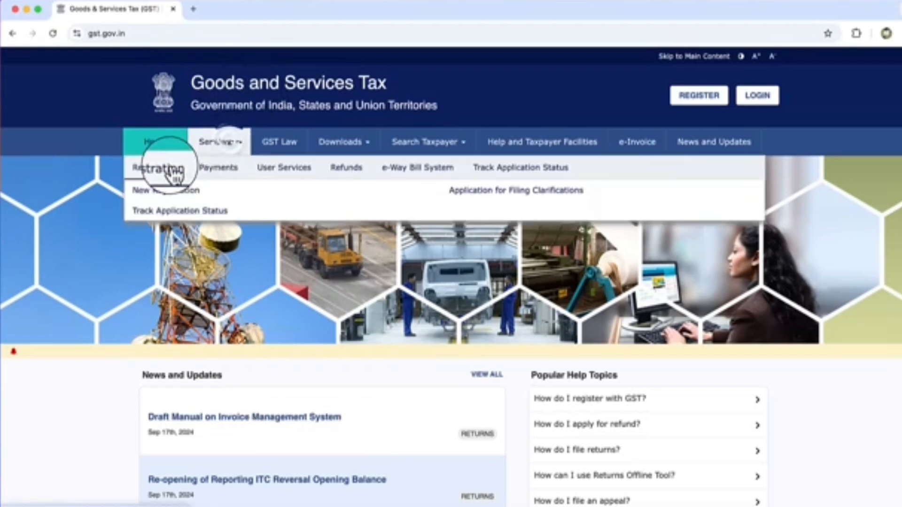